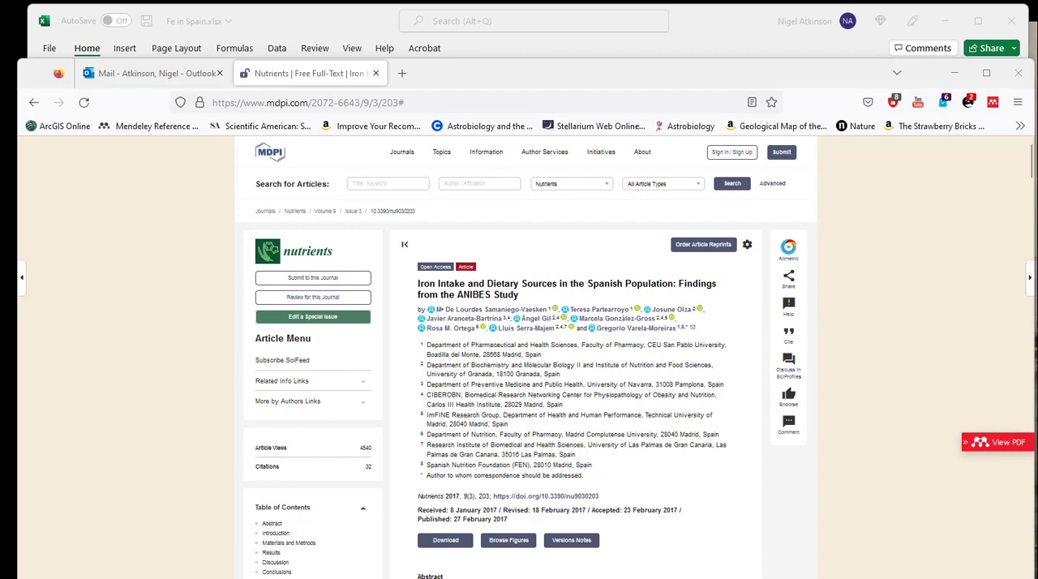
# Copy the article's harvard-anglia-ruskin-university style reference from its citation window, and close the window.
pyautogui.click(789, 334)
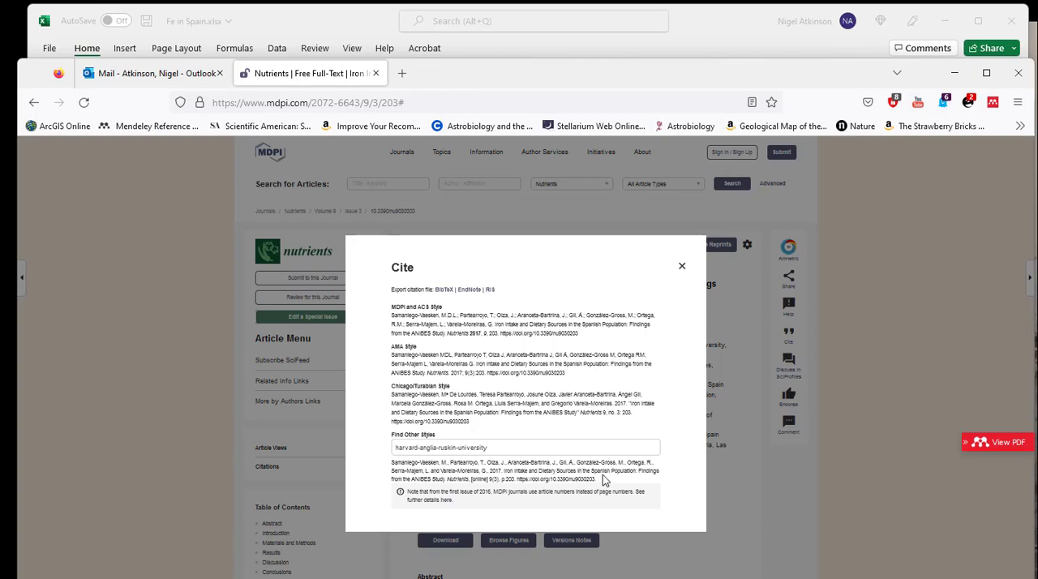
pyautogui.moveTo(602, 482); pyautogui.dragTo(392, 463)
pyautogui.rightClick(422, 468)
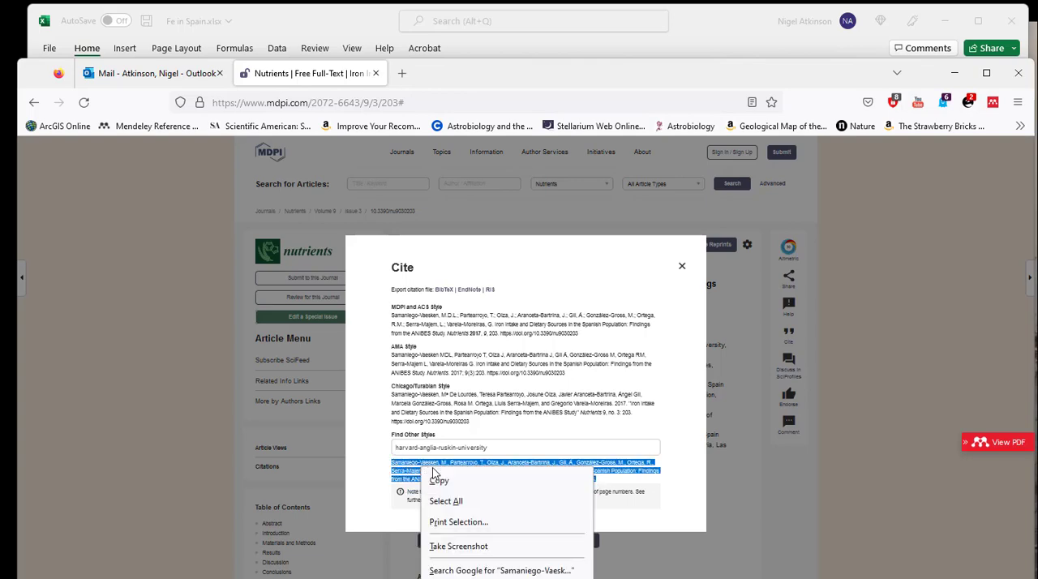
pyautogui.click(438, 477)
pyautogui.click(675, 270)
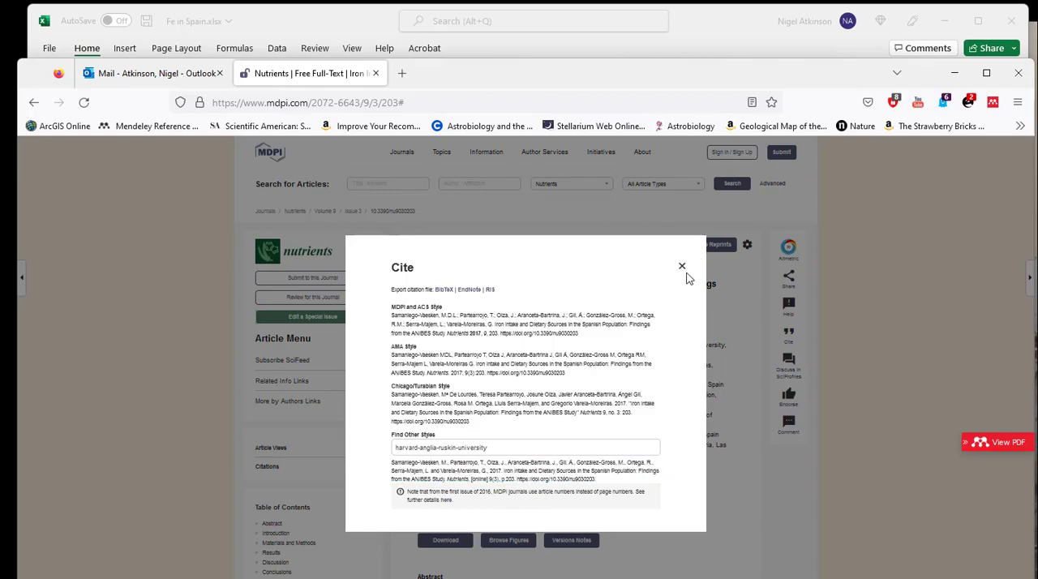
pyautogui.click(683, 267)
# Switch to the Fe in Spain.xlsx workbook in Excel and paste the reference as text into cell B1 of Sheet1.
pyautogui.click(707, 42)
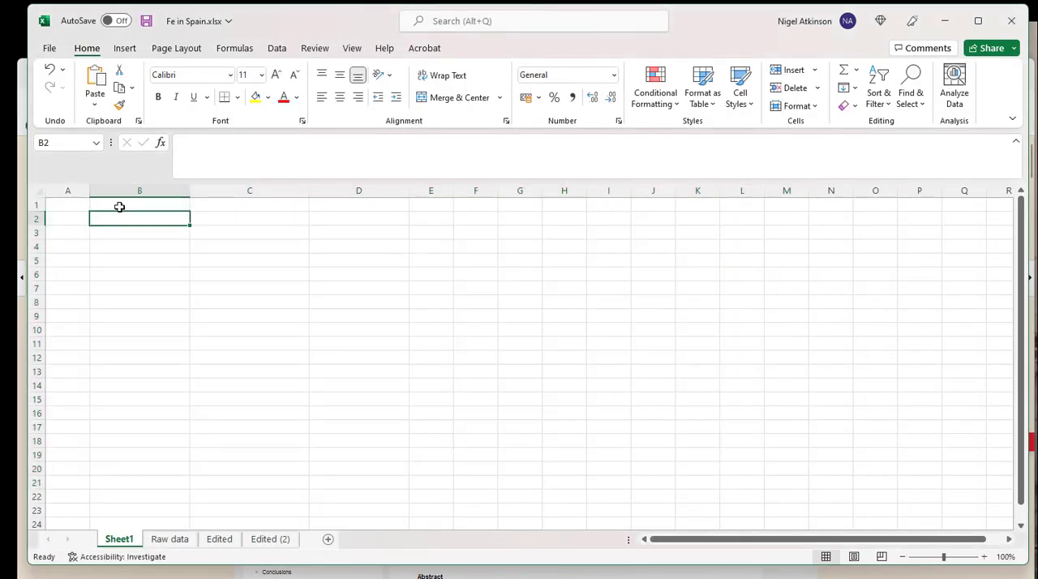
pyautogui.rightClick(122, 201)
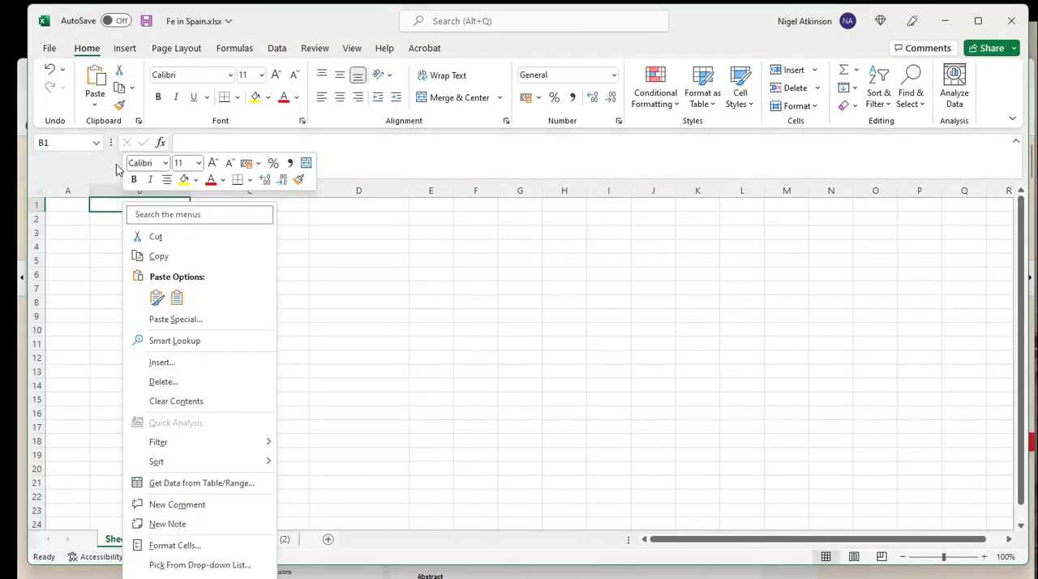
pyautogui.click(177, 298)
pyautogui.click(481, 329)
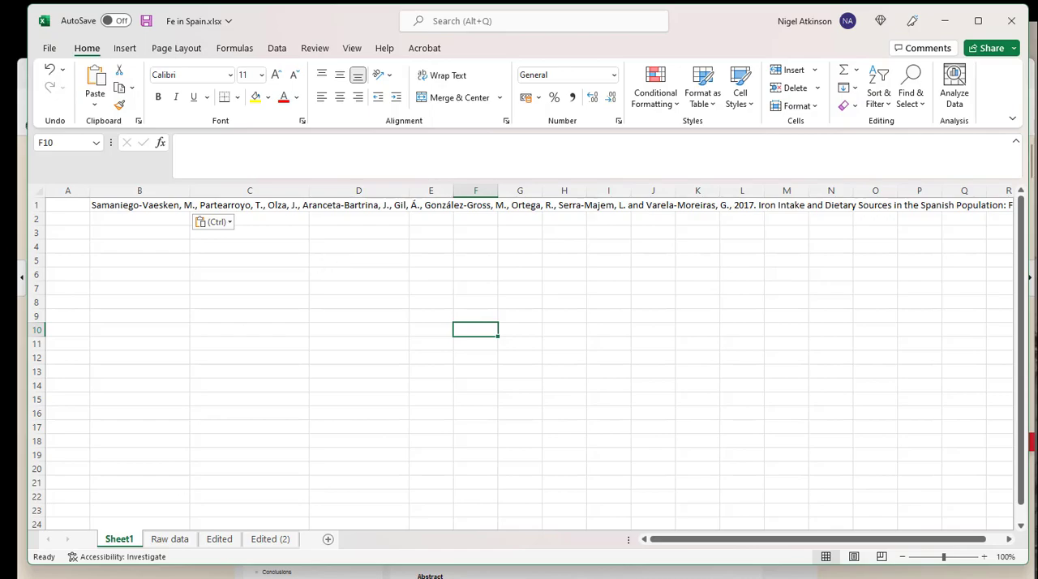
# Return to the article in the browser and open Table 7 on food and beverage contributions to iron intake by gender and age group.
pyautogui.hotkey('alt', 'Tab')
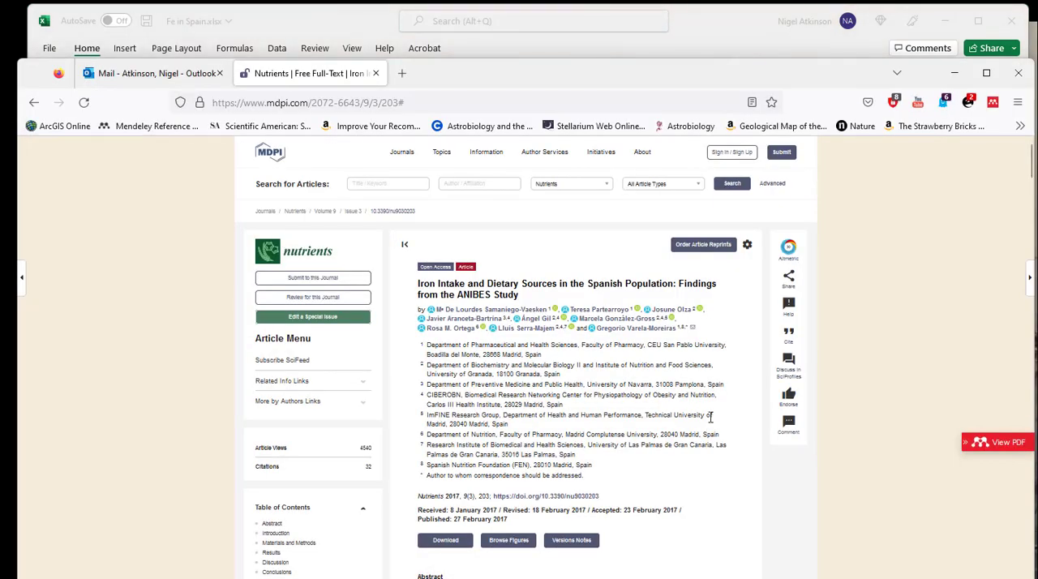
pyautogui.scroll(-2, 711, 417)
pyautogui.scroll(-10, 710, 417)
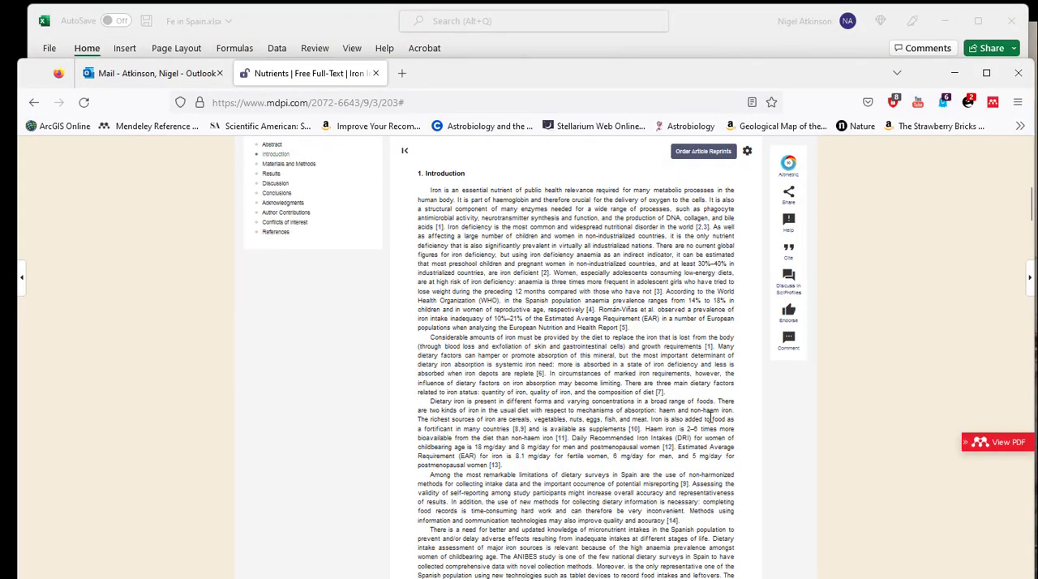
pyautogui.scroll(-12, 711, 417)
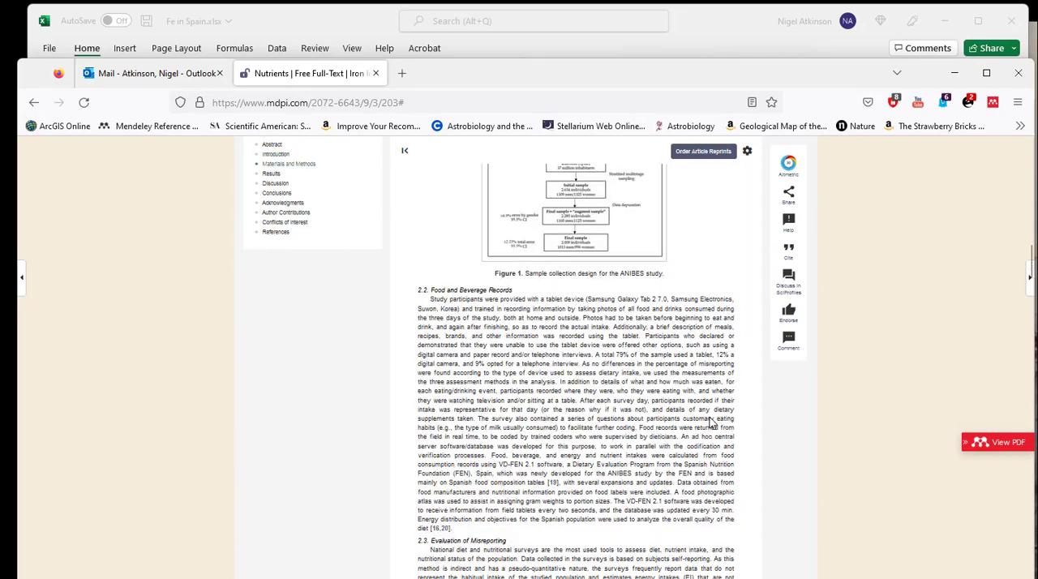
pyautogui.scroll(-10, 711, 417)
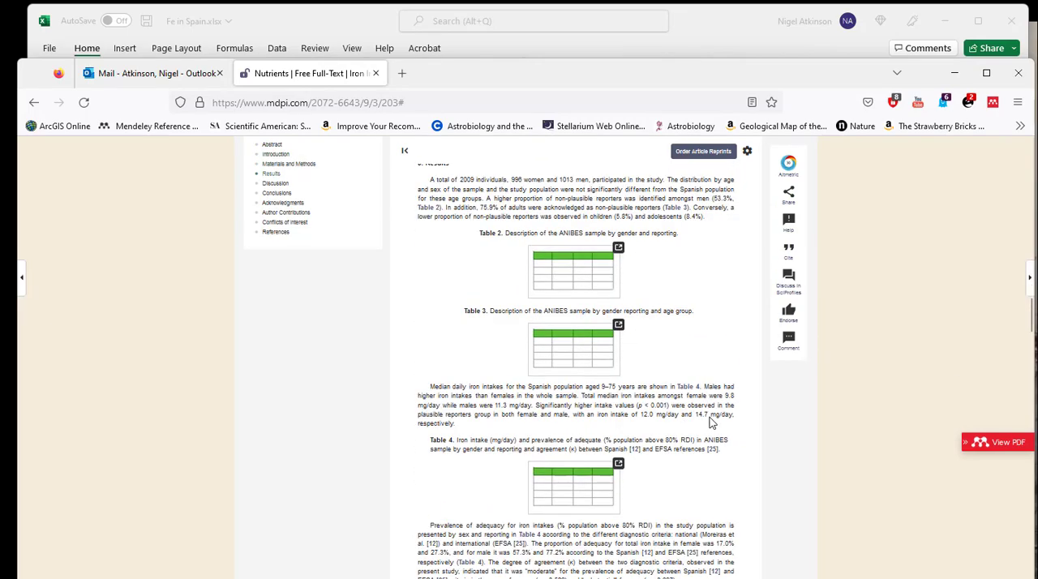
pyautogui.scroll(-10, 711, 417)
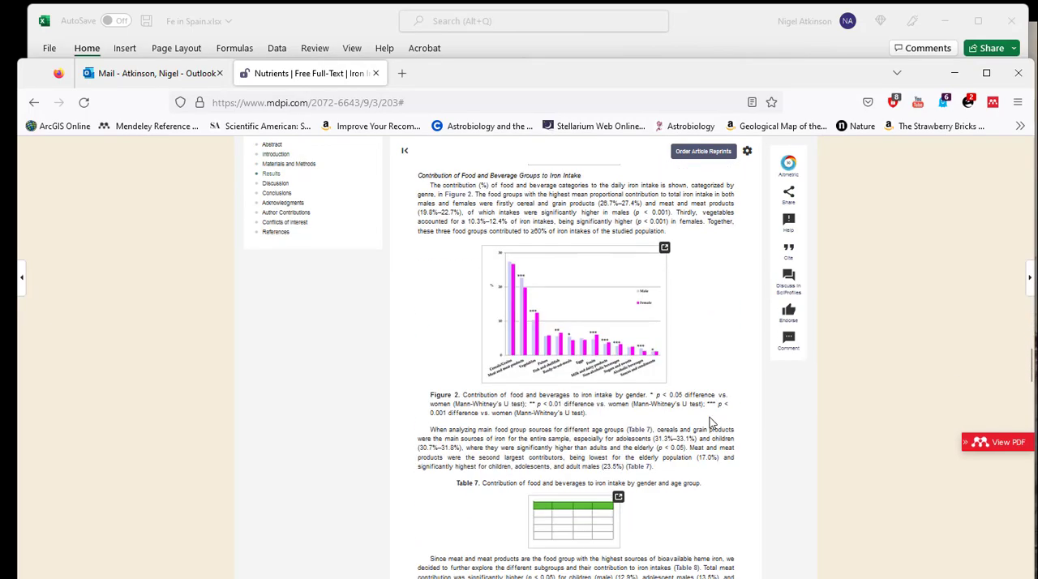
pyautogui.scroll(-3, 711, 421)
pyautogui.scroll(3, 711, 481)
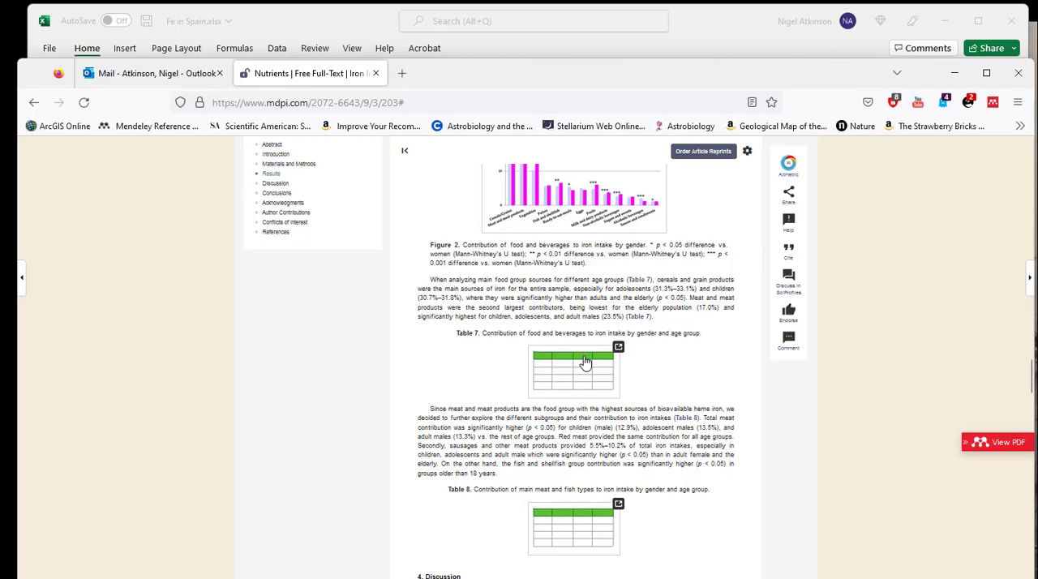
pyautogui.click(586, 362)
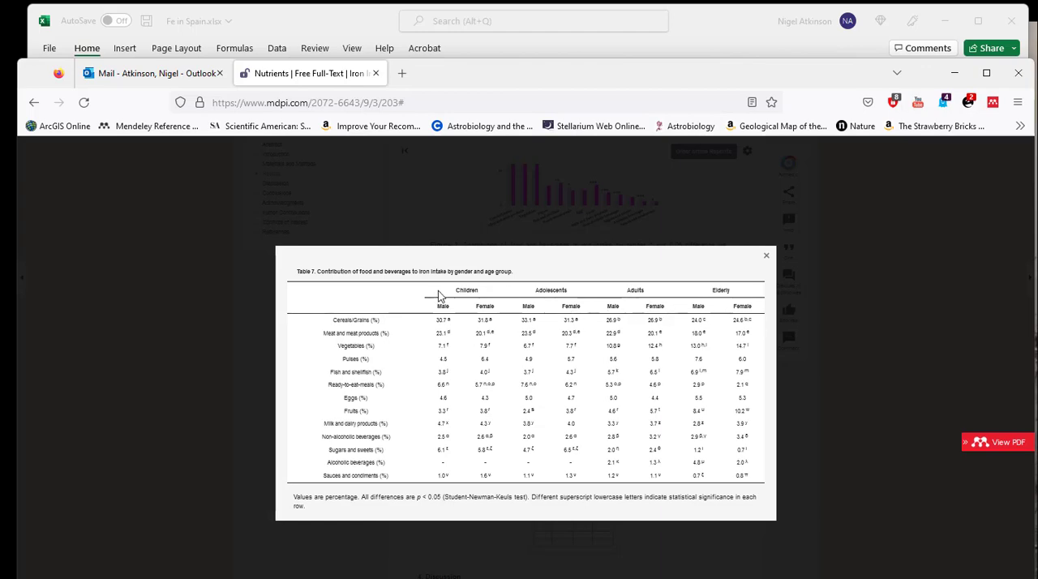
# Copy all data rows of Table 7, from Cereals/Grains to Sauces and condiments, without the column headings.
pyautogui.moveTo(331, 316); pyautogui.dragTo(758, 479)
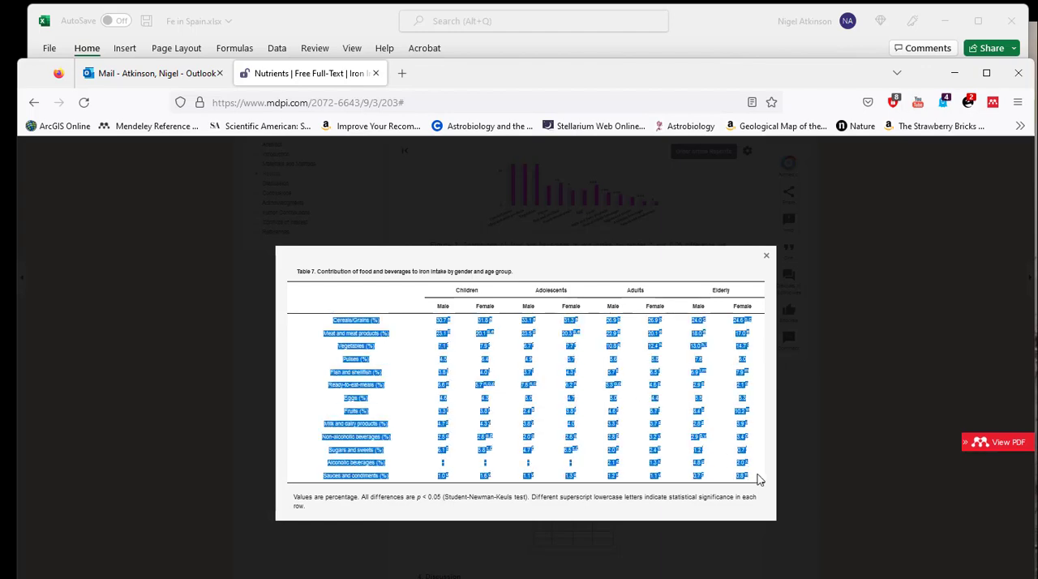
pyautogui.rightClick(355, 346)
pyautogui.click(366, 361)
# Switch to Excel and paste the table rows into Sheet1 starting at cell B3, without their source formatting.
pyautogui.click(305, 15)
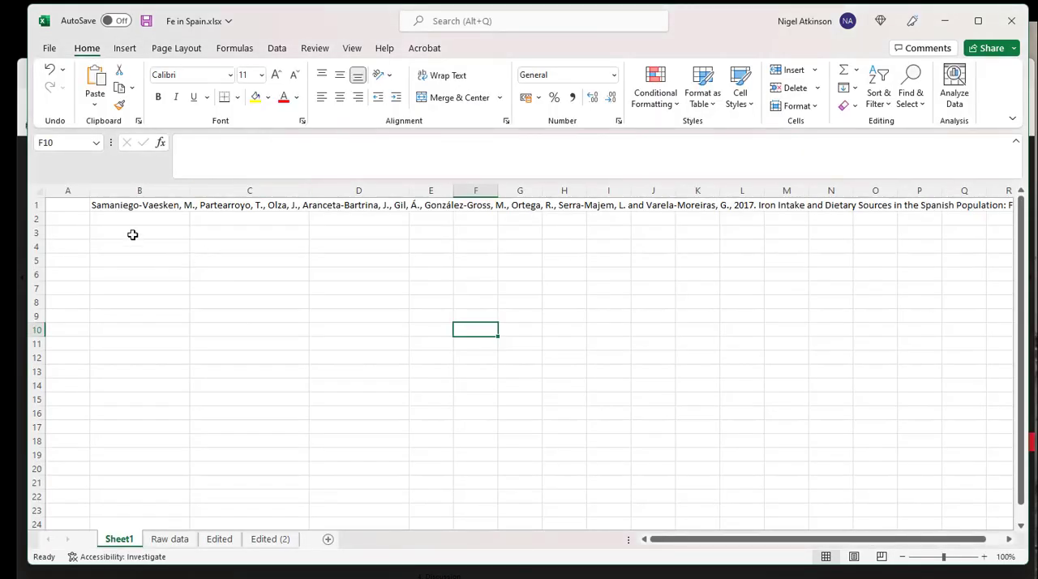
pyautogui.click(132, 234)
pyautogui.click(94, 104)
pyautogui.click(110, 143)
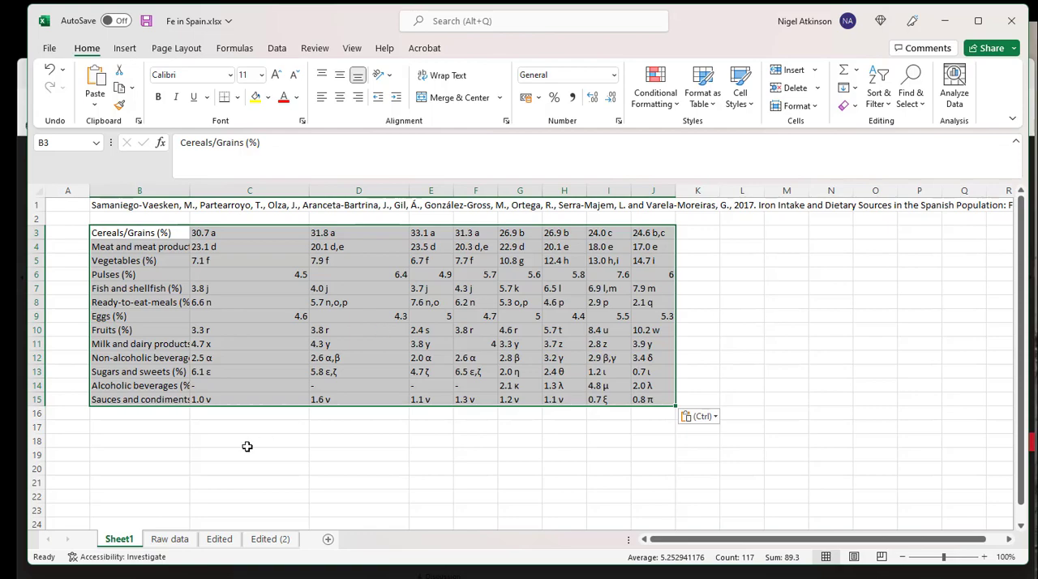
# Examine the Raw data sheet's values with their superscript letters and the available Find & Select commands.
pyautogui.click(170, 539)
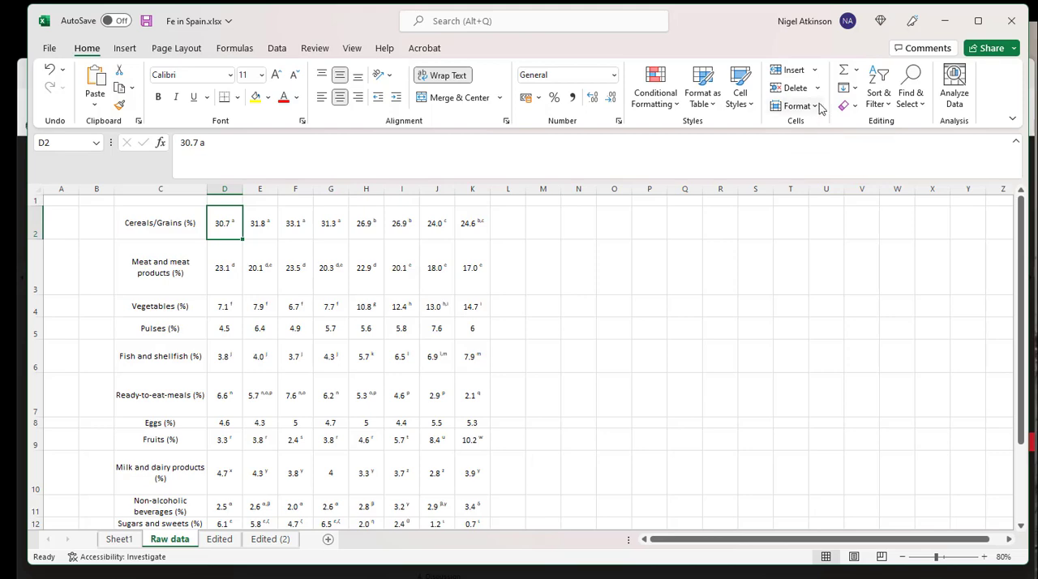
pyautogui.click(920, 105)
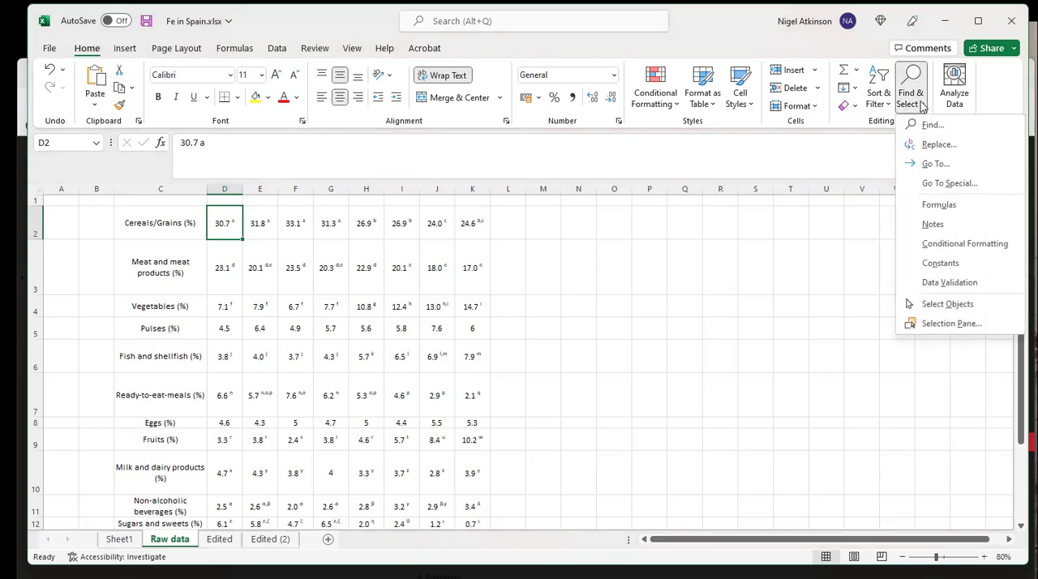
pyautogui.click(671, 324)
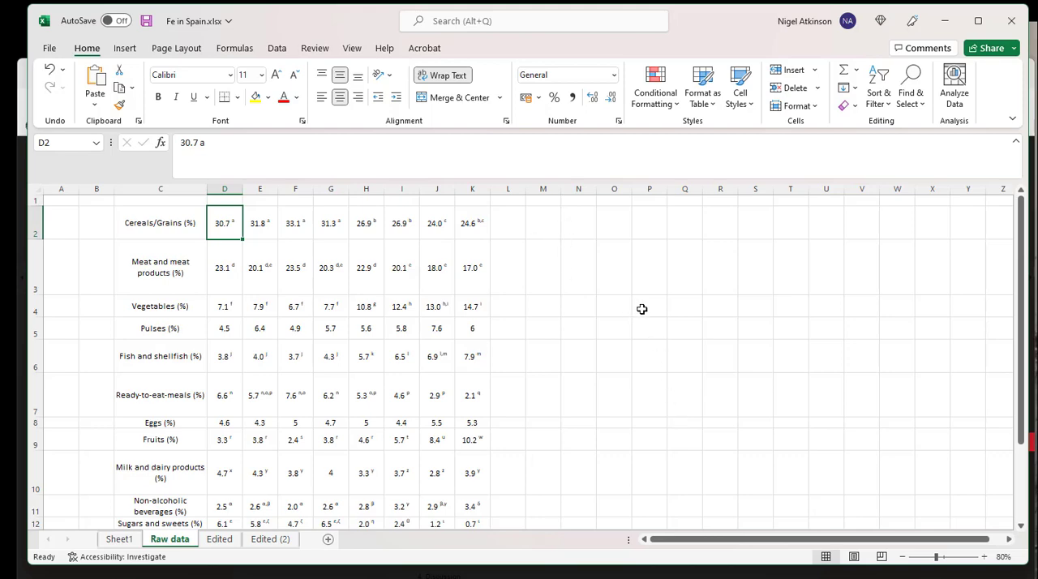
# Review the cleaned table on the Edited sheet and the population group layout on the Edited (2) sheet.
pyautogui.click(213, 541)
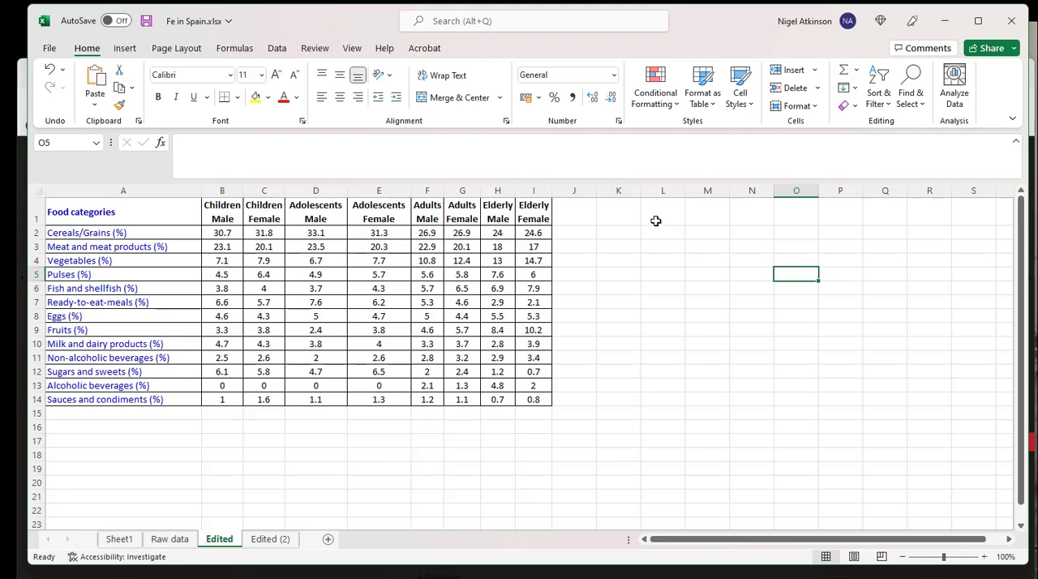
pyautogui.click(229, 220)
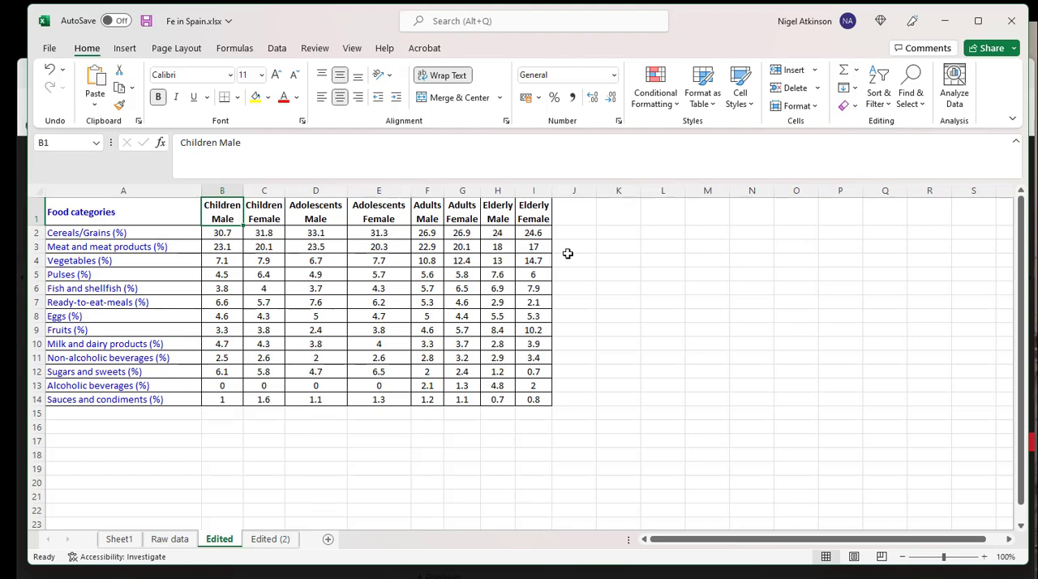
pyautogui.click(651, 257)
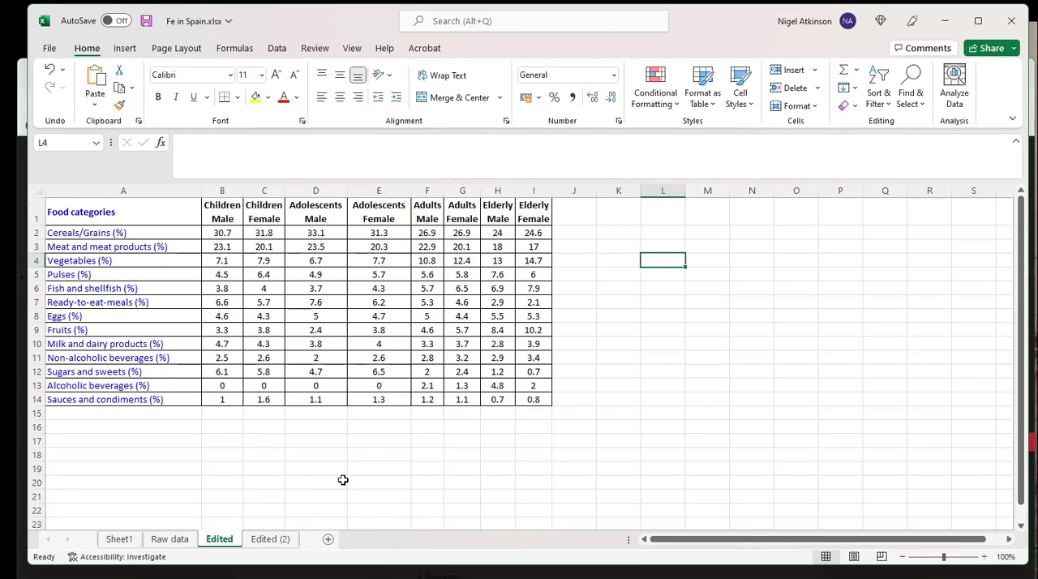
pyautogui.click(270, 539)
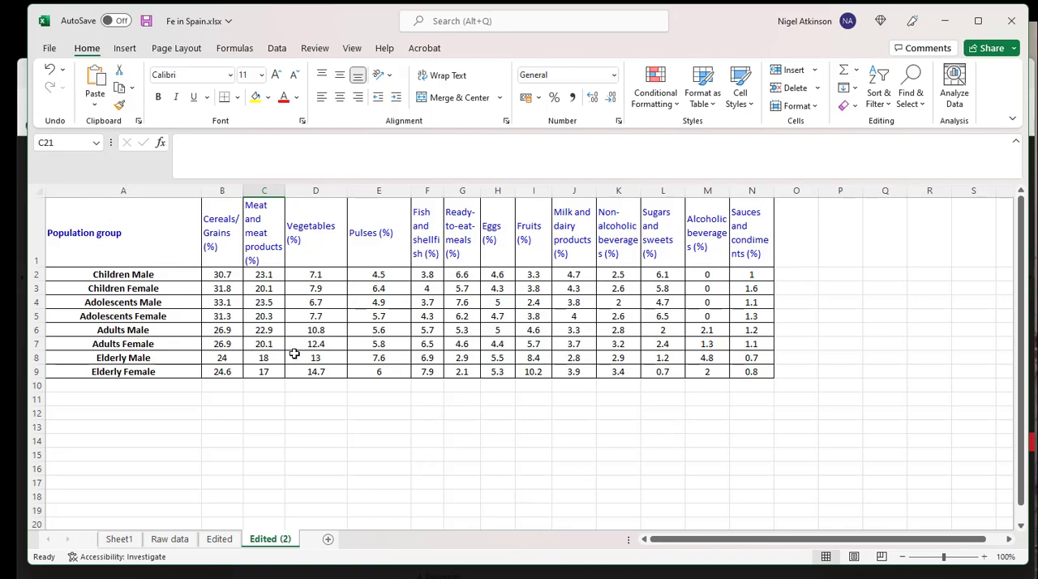
# Copy the whole Food categories table, A1:I14, on the Edited sheet.
pyautogui.click(219, 540)
pyautogui.moveTo(105, 205); pyautogui.dragTo(536, 401)
pyautogui.rightClick(322, 331)
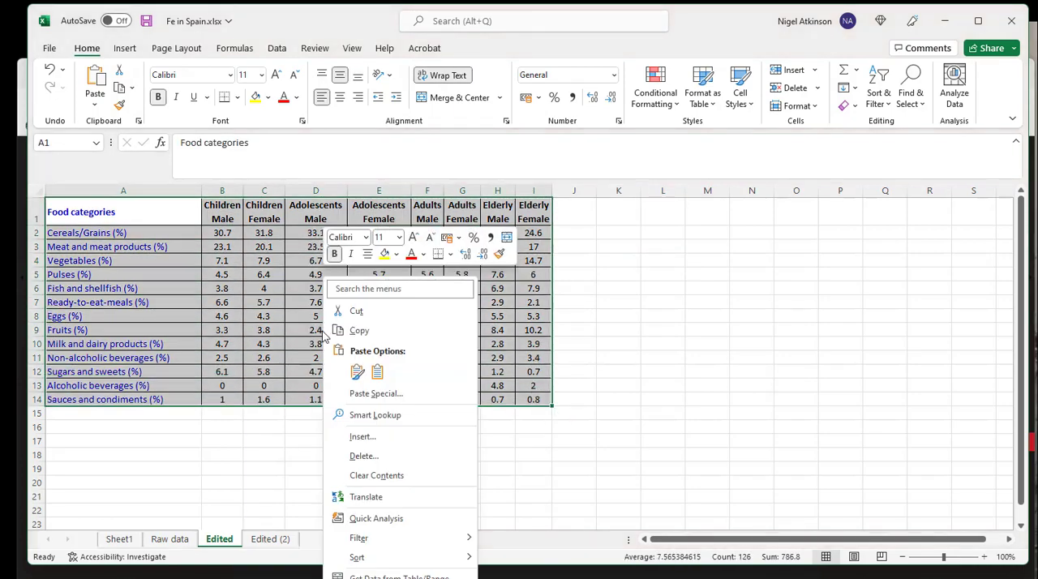
pyautogui.click(365, 333)
# Paste the copied table transposed onto the Edited (2) sheet, starting at cell A12.
pyautogui.click(270, 539)
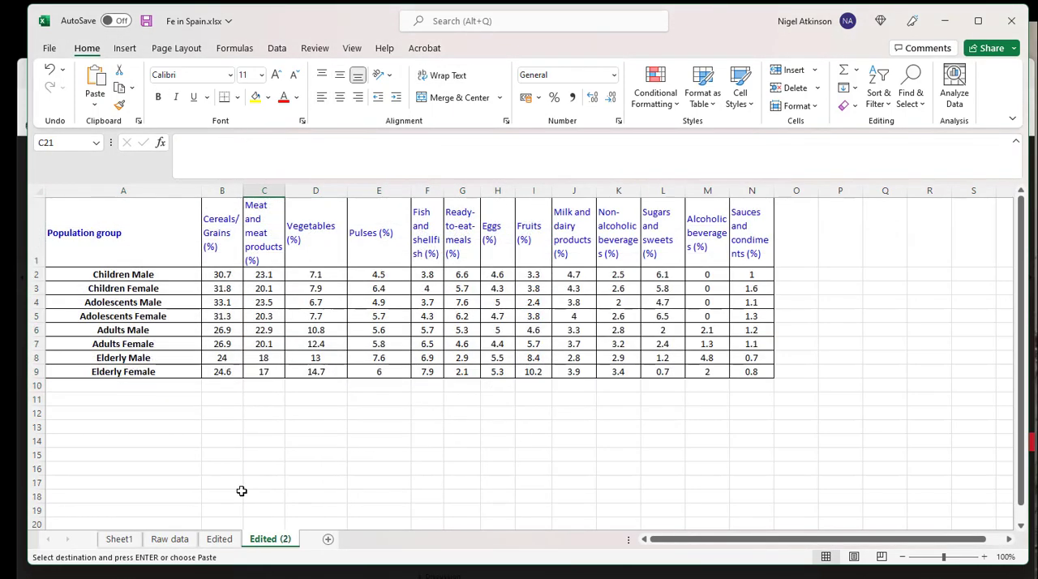
pyautogui.click(74, 412)
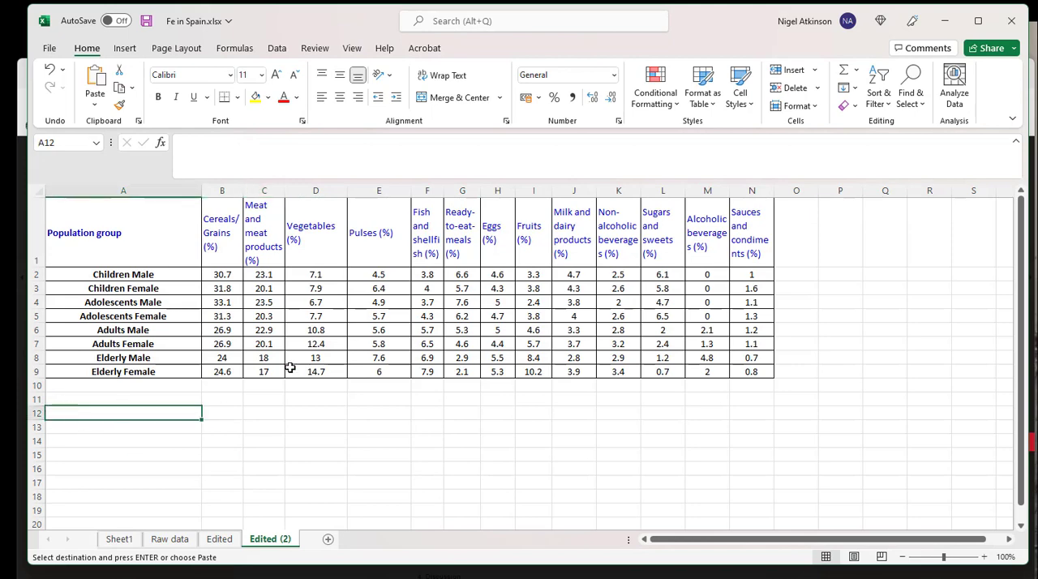
pyautogui.click(98, 104)
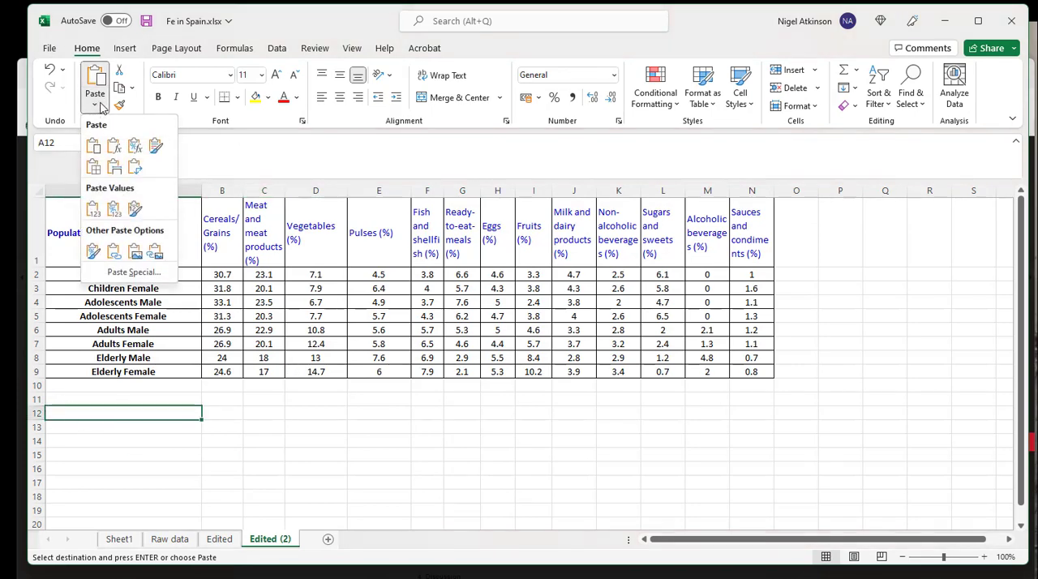
pyautogui.click(137, 173)
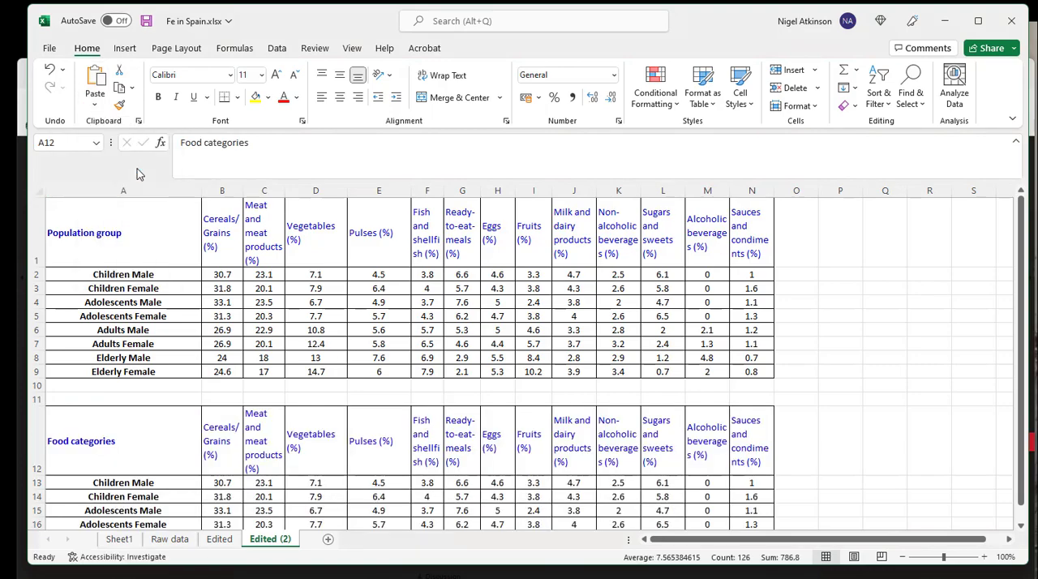
# Compare the transposed copy with the original table on Edited (2), including the heading cells A1 and A12.
pyautogui.click(824, 365)
pyautogui.scroll(-2, 518, 427)
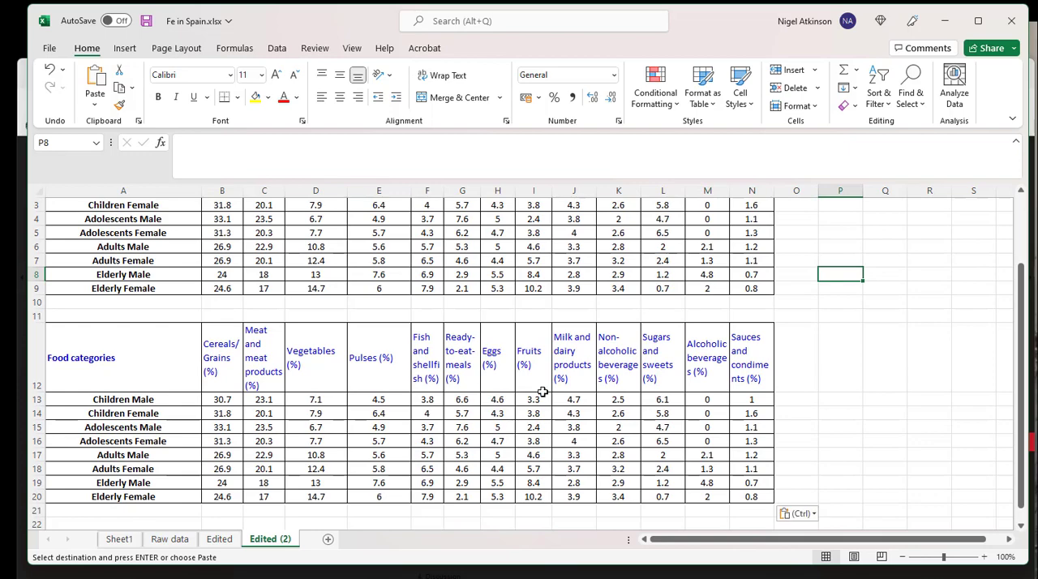
pyautogui.scroll(1, 503, 398)
pyautogui.scroll(1, 506, 396)
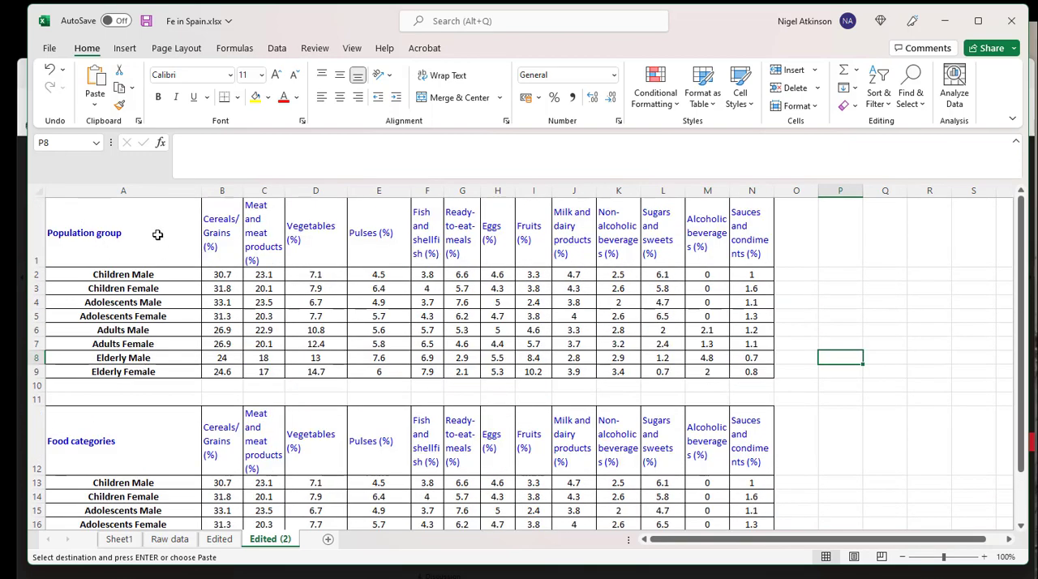
pyautogui.click(114, 240)
pyautogui.click(86, 439)
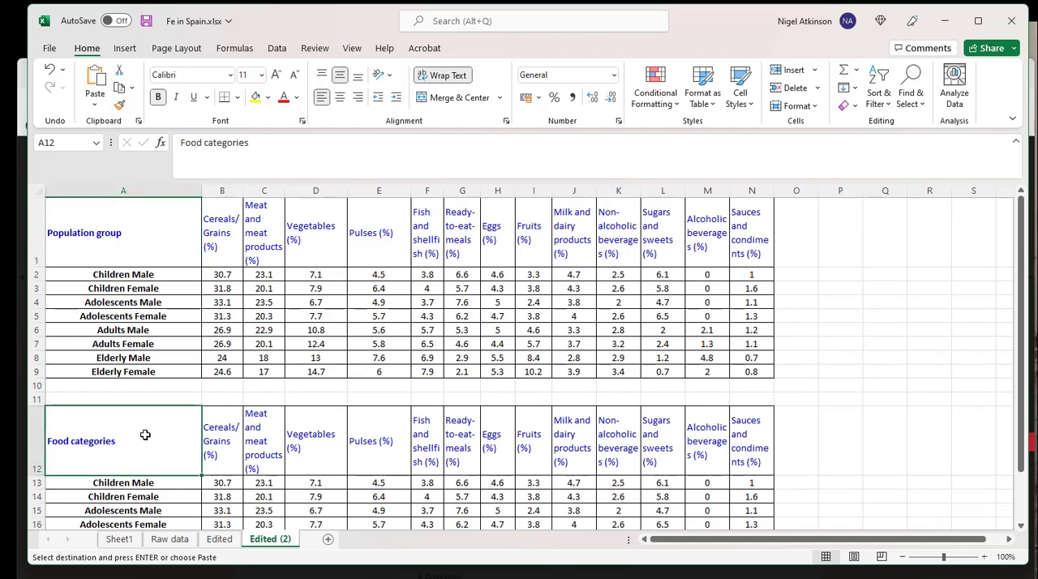
pyautogui.click(106, 232)
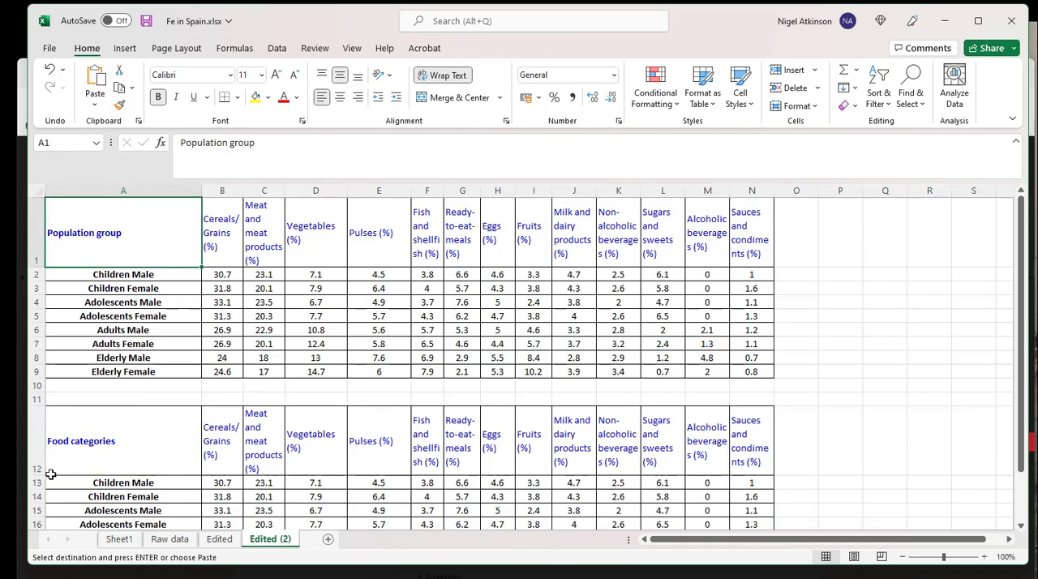
# Delete rows 11 to 24 containing the transposed copy from the Edited (2) sheet.
pyautogui.moveTo(26, 398); pyautogui.dragTo(18, 493)
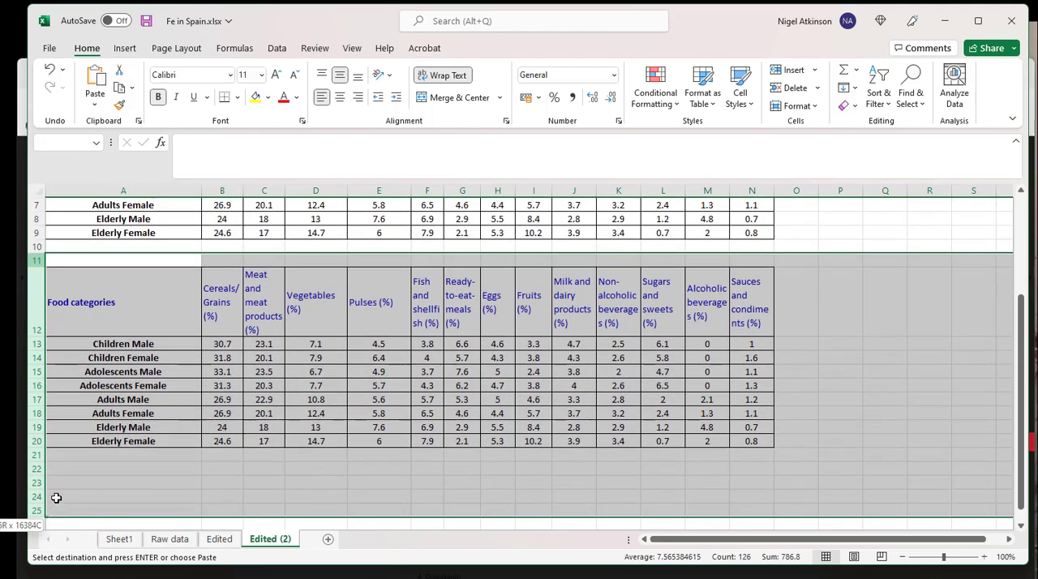
pyautogui.hotkey('ctrl', 'v')
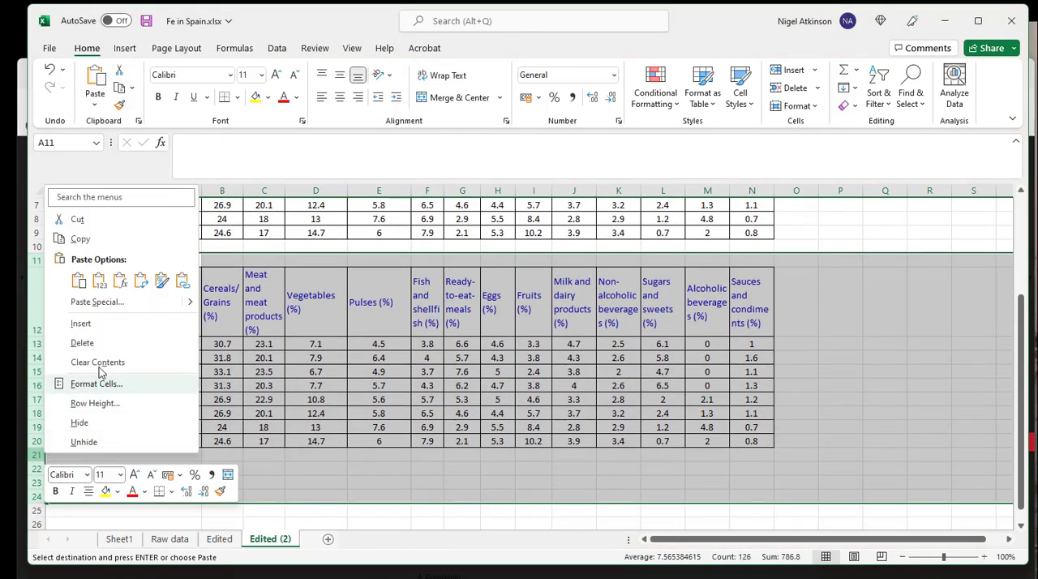
pyautogui.click(97, 344)
pyautogui.scroll(2, 481, 394)
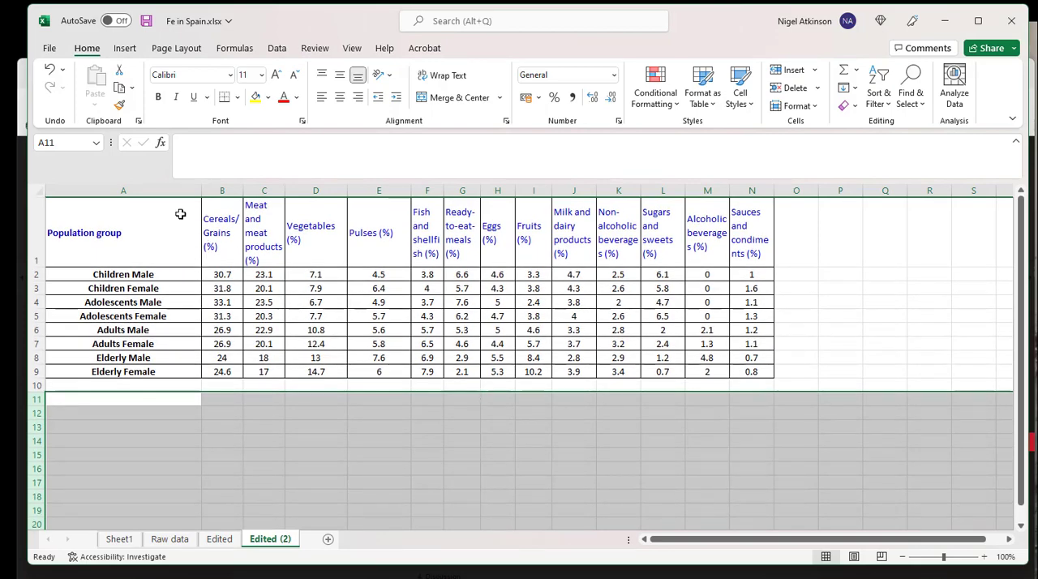
# Save the Fe in Spain.xlsx workbook and minimise Excel to switch to Tableau Public in the browser.
pyautogui.click(146, 20)
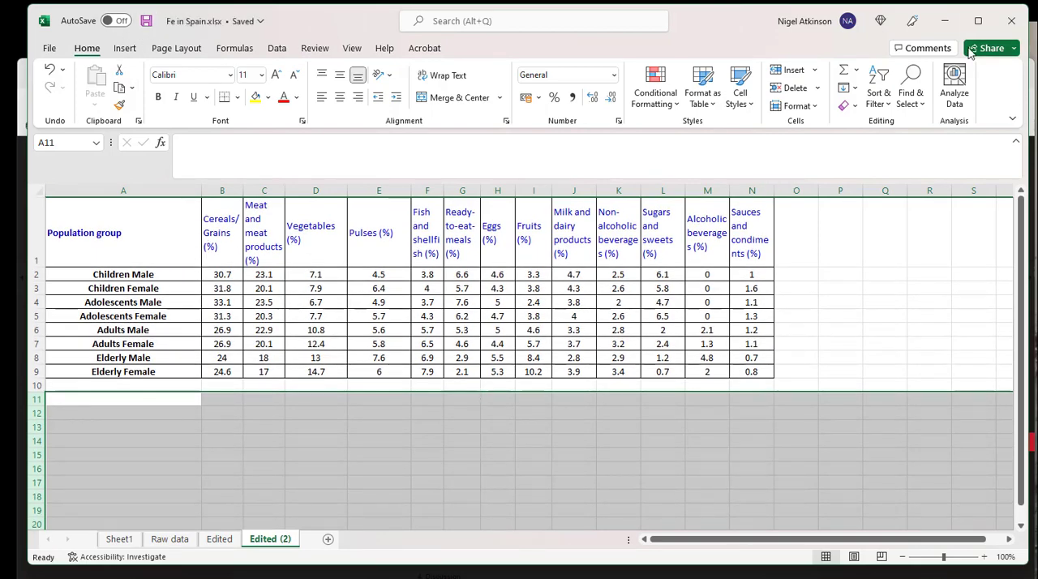
pyautogui.click(945, 20)
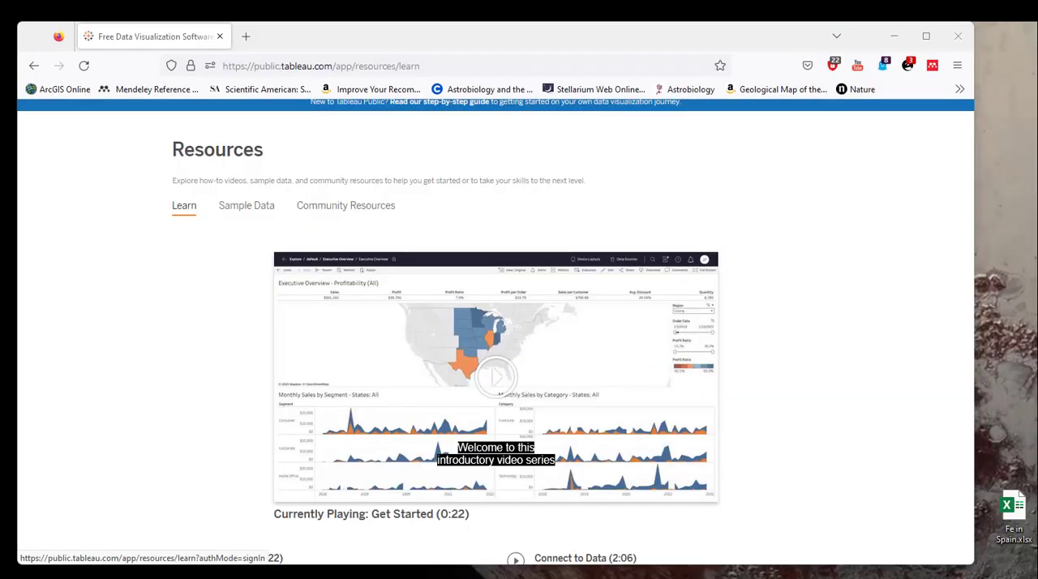
# Open the Tableau Public account profile and start creating a new viz.
pyautogui.scroll(1, 883, 397)
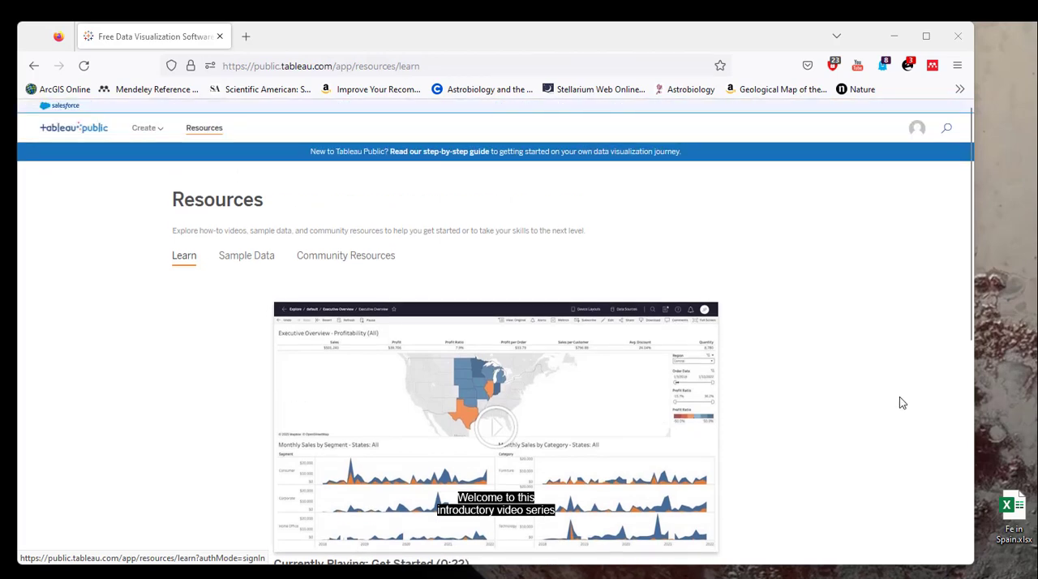
pyautogui.scroll(-1, 887, 395)
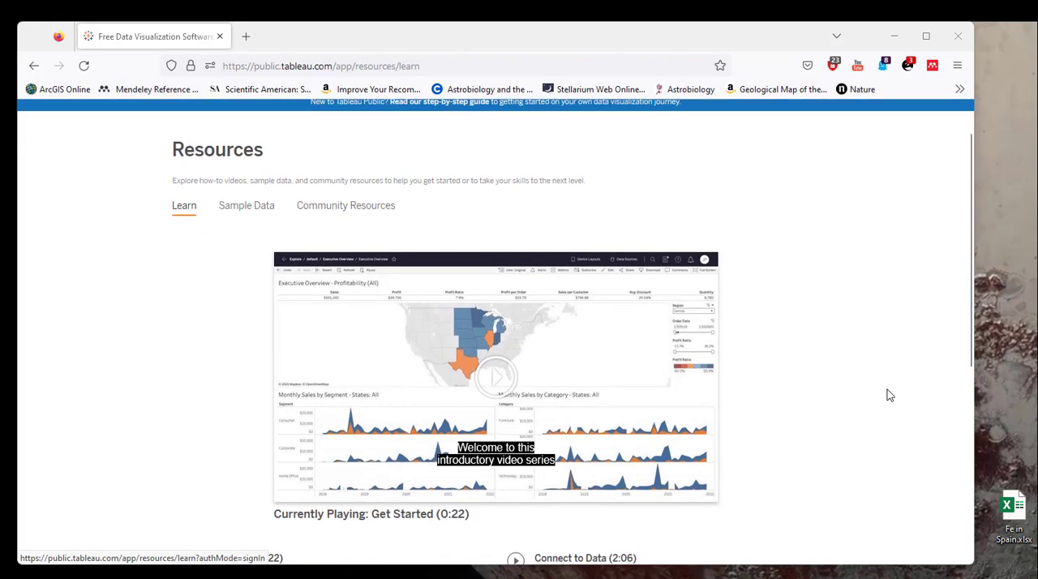
pyautogui.scroll(1, 887, 395)
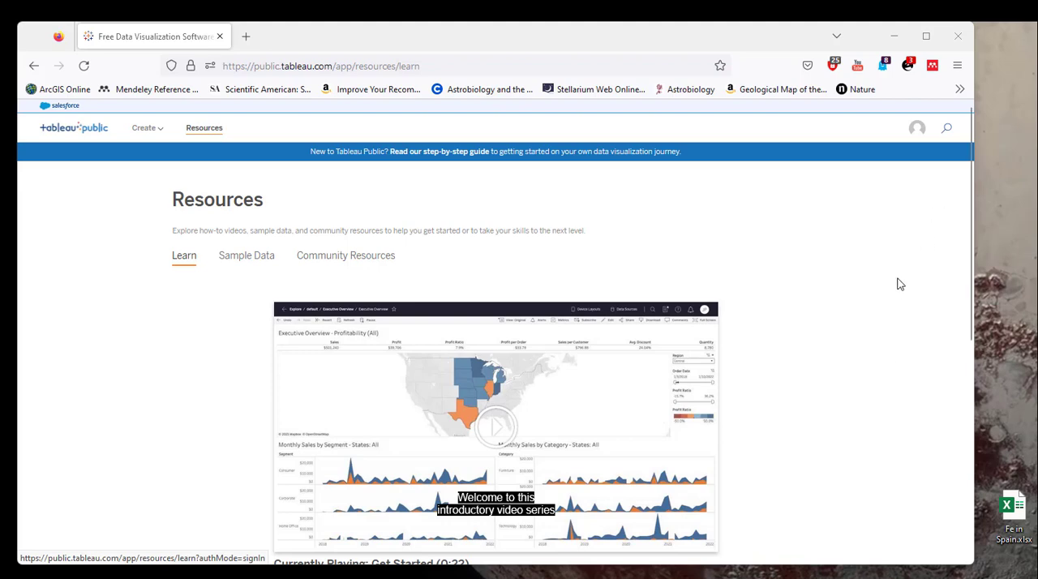
pyautogui.click(917, 129)
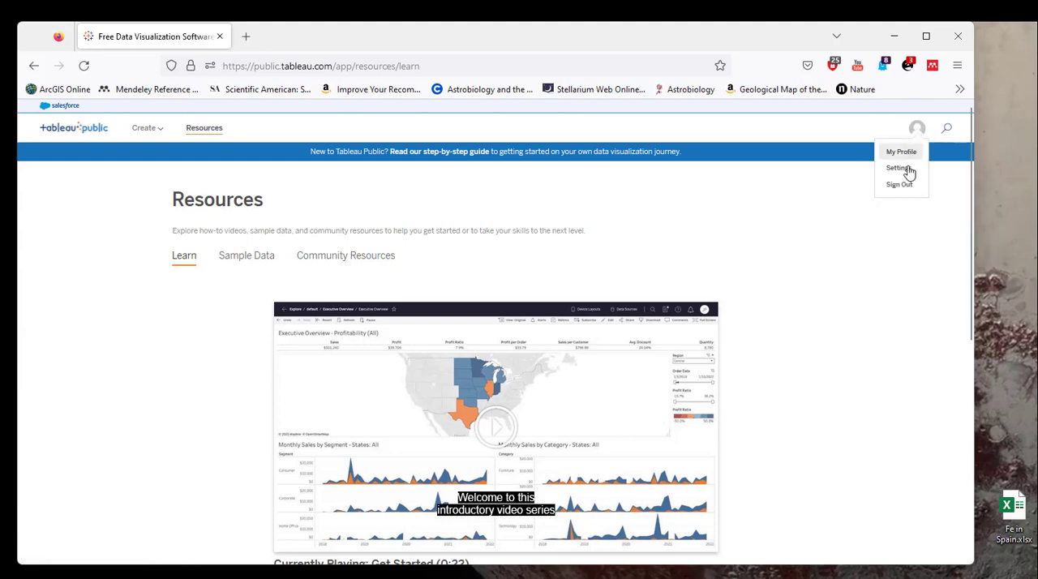
pyautogui.click(904, 154)
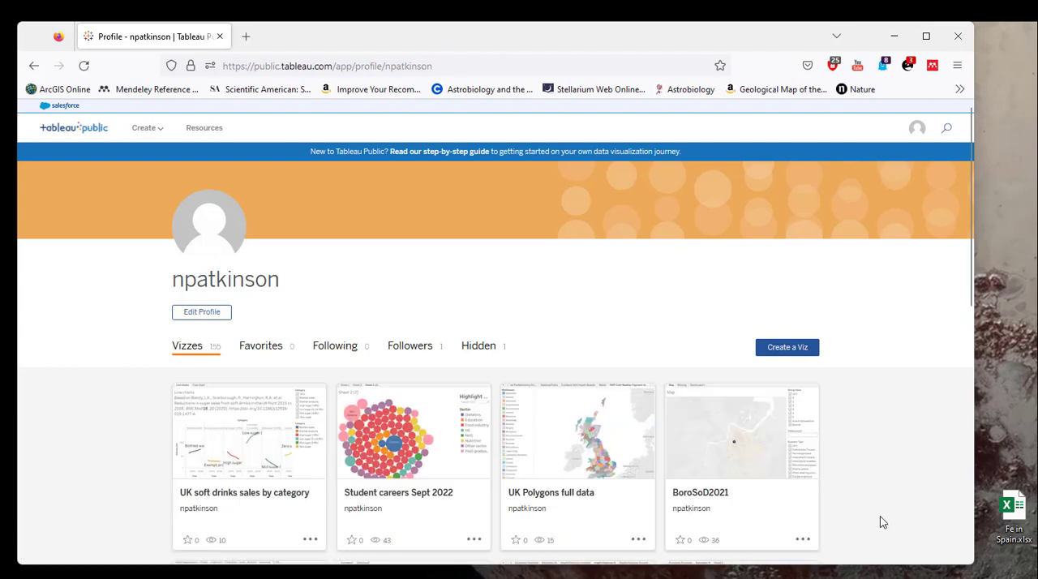
pyautogui.click(788, 349)
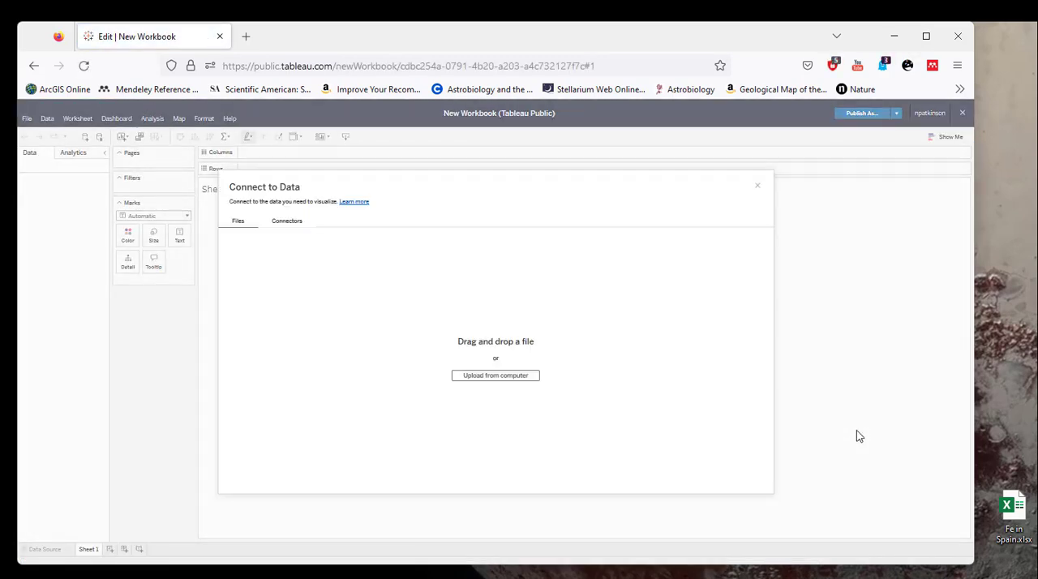
# Connect the new workbook to Fe in Spain.xlsx and load the Edited (2) sheet with its data preview.
pyautogui.moveTo(1024, 519); pyautogui.dragTo(523, 354)
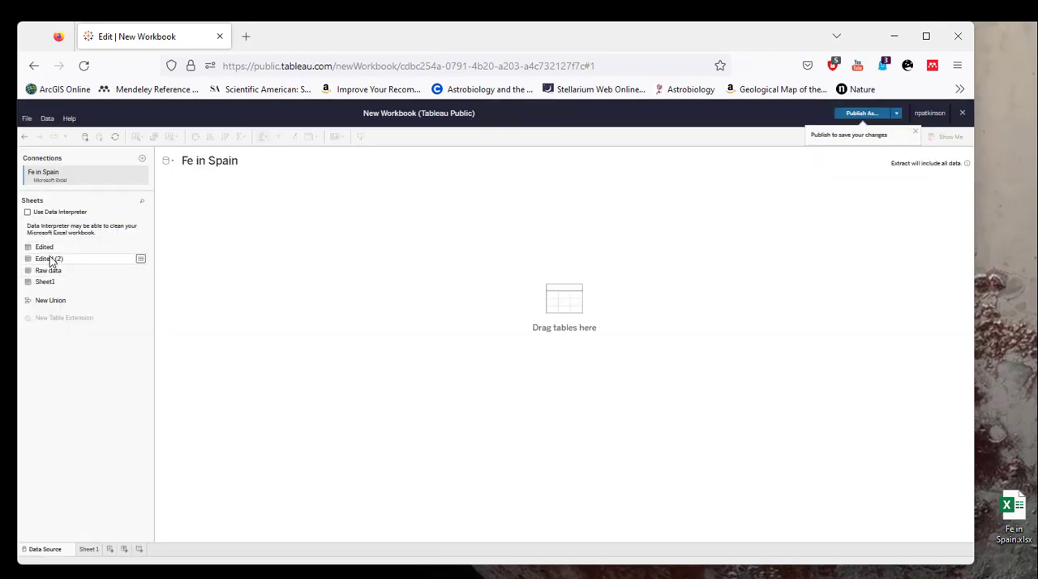
pyautogui.moveTo(51, 258); pyautogui.dragTo(563, 304)
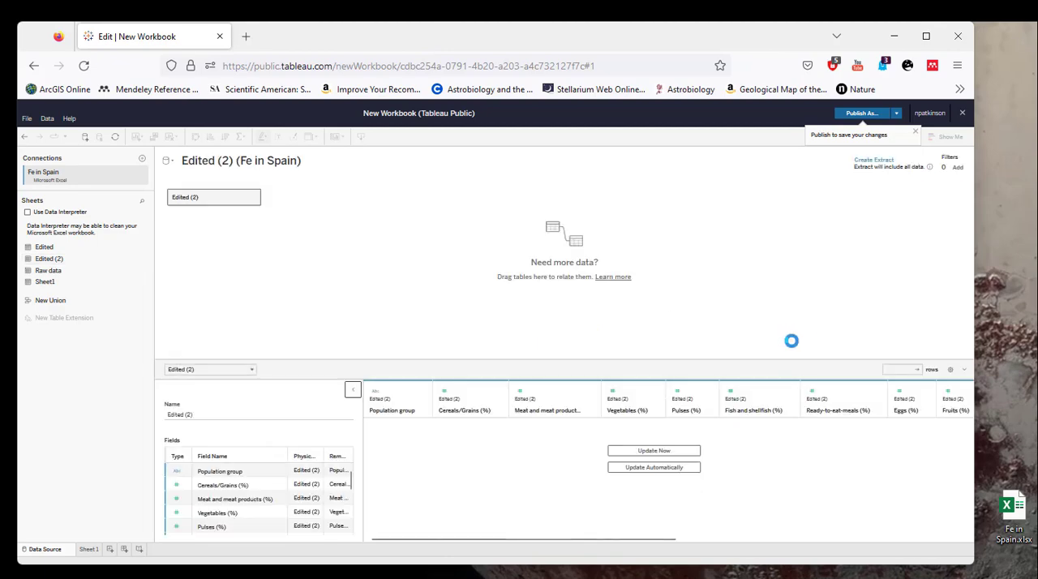
pyautogui.click(657, 456)
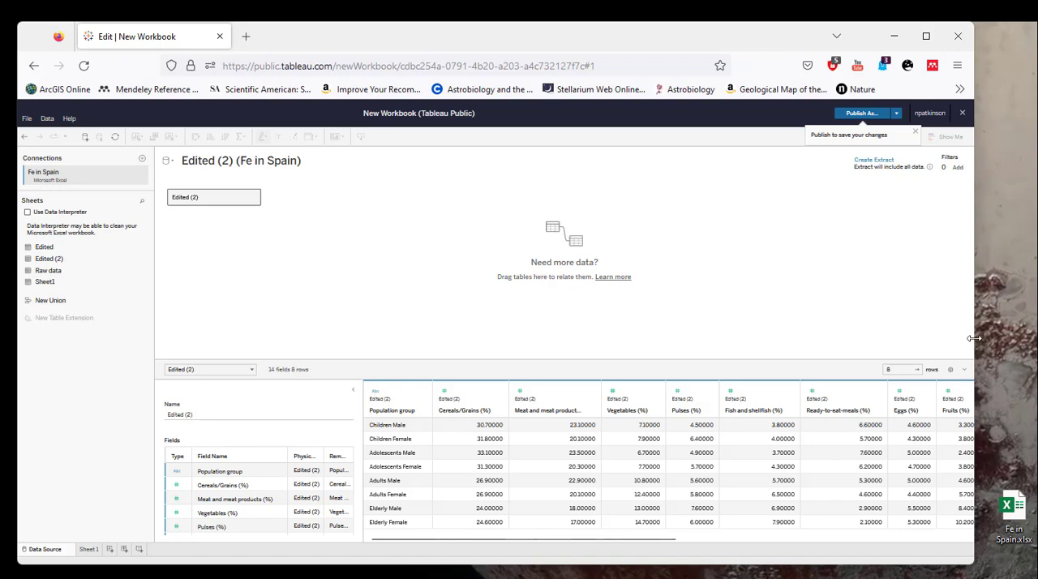
pyautogui.moveTo(974, 341); pyautogui.dragTo(1031, 337)
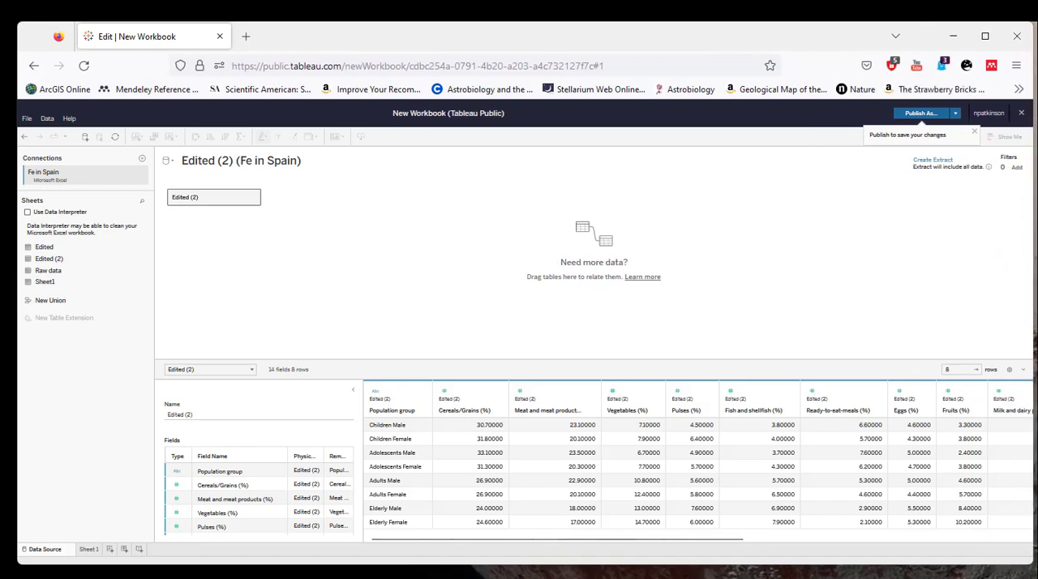
# On Sheet 1, chart Alcoholic beverages (%) as rows against Population group as columns.
pyautogui.click(89, 550)
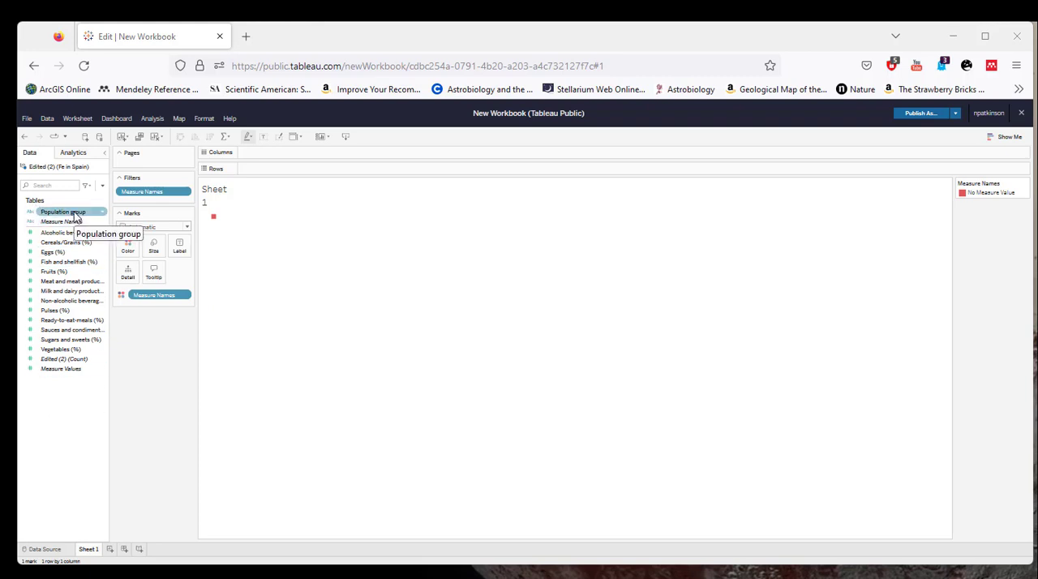
pyautogui.moveTo(75, 217); pyautogui.dragTo(276, 157)
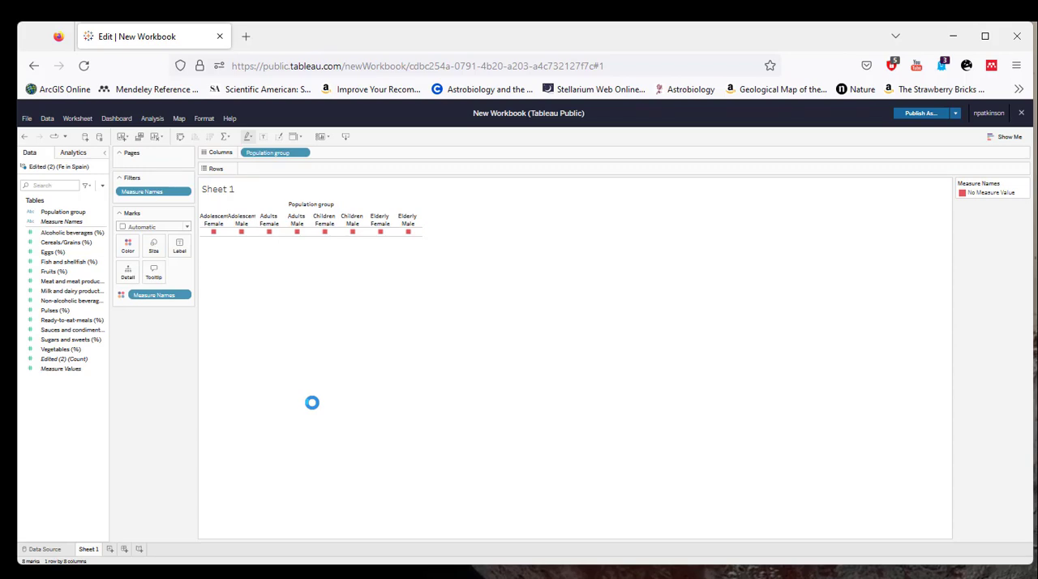
pyautogui.click(69, 233)
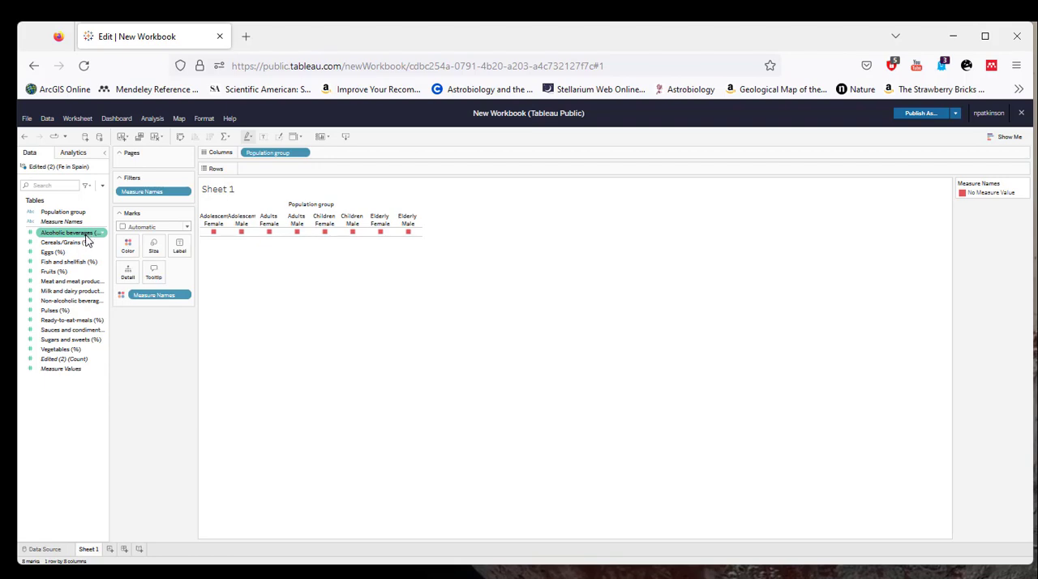
pyautogui.moveTo(84, 237); pyautogui.dragTo(276, 169)
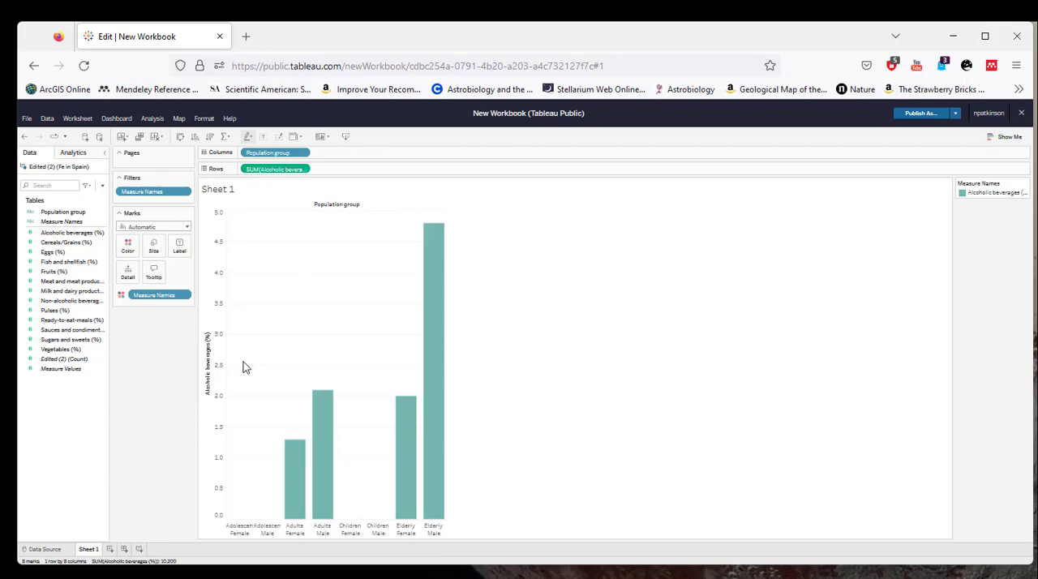
# Add Cereals/Grains (%) and Eggs (%) to the rows after Alcoholic beverages (%).
pyautogui.moveTo(67, 242); pyautogui.dragTo(355, 167)
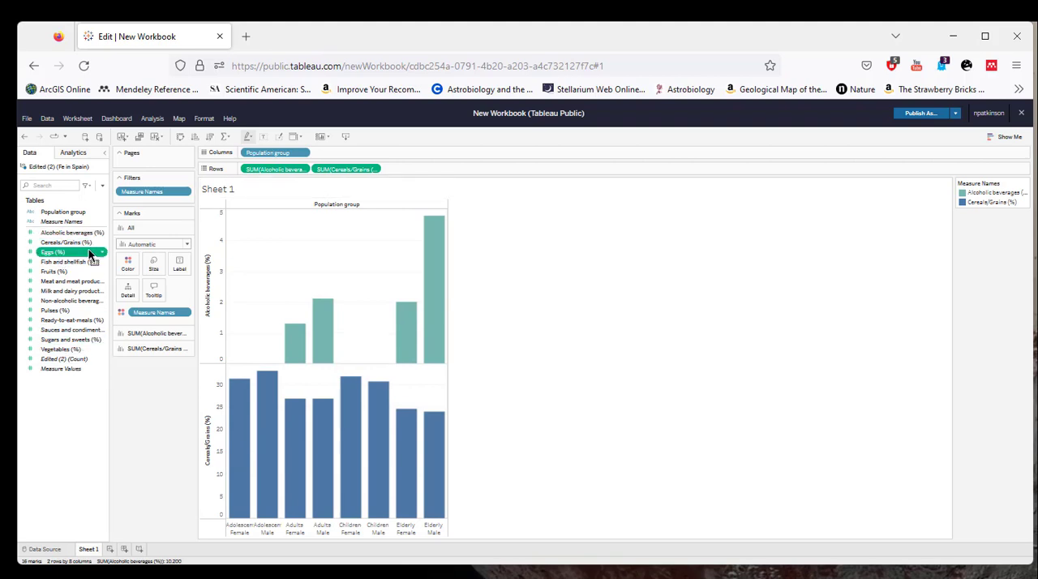
pyautogui.moveTo(89, 255); pyautogui.dragTo(431, 167)
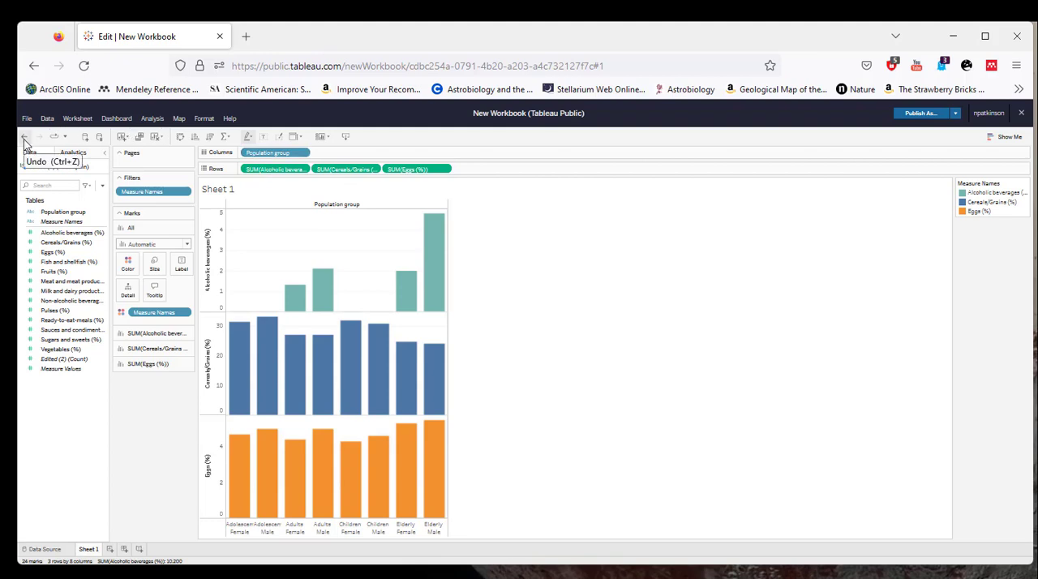
pyautogui.click(25, 138)
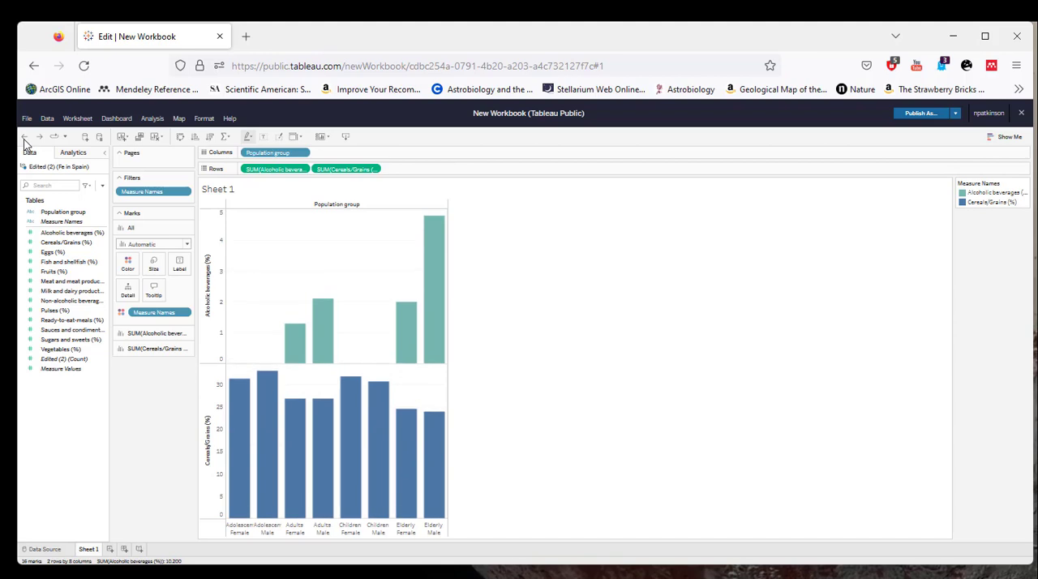
pyautogui.moveTo(52, 253); pyautogui.dragTo(443, 170)
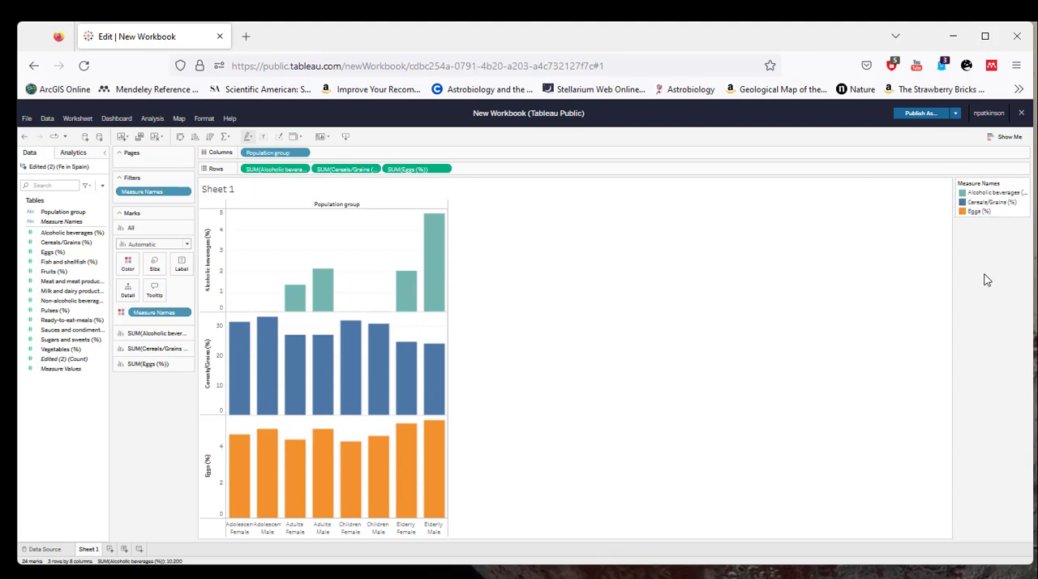
# Highlight the Alcoholic beverages and Cereals/Grains bars in turn through the colour legend, and clear the highlighting.
pyautogui.click(970, 194)
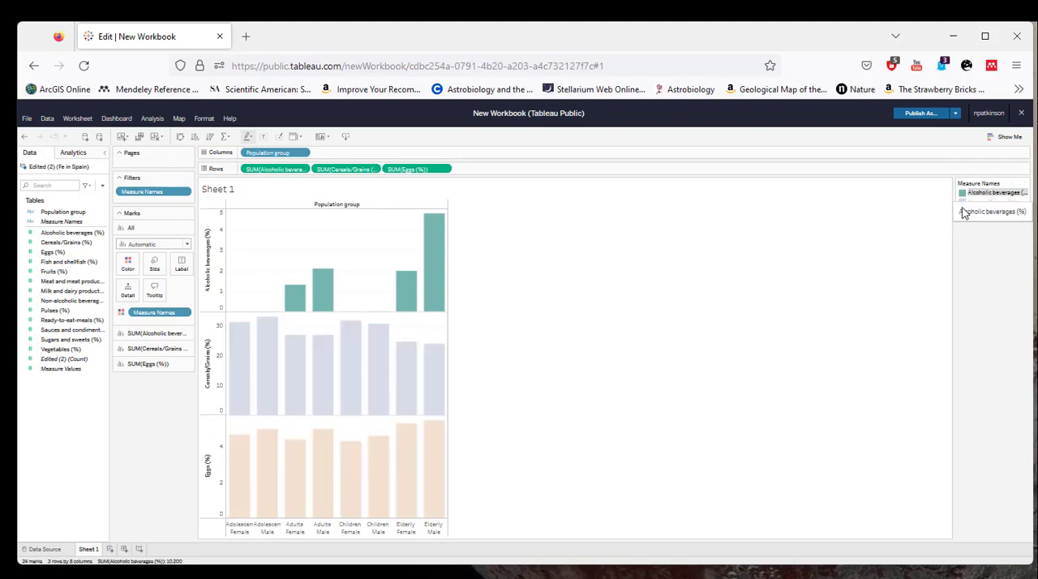
pyautogui.click(964, 202)
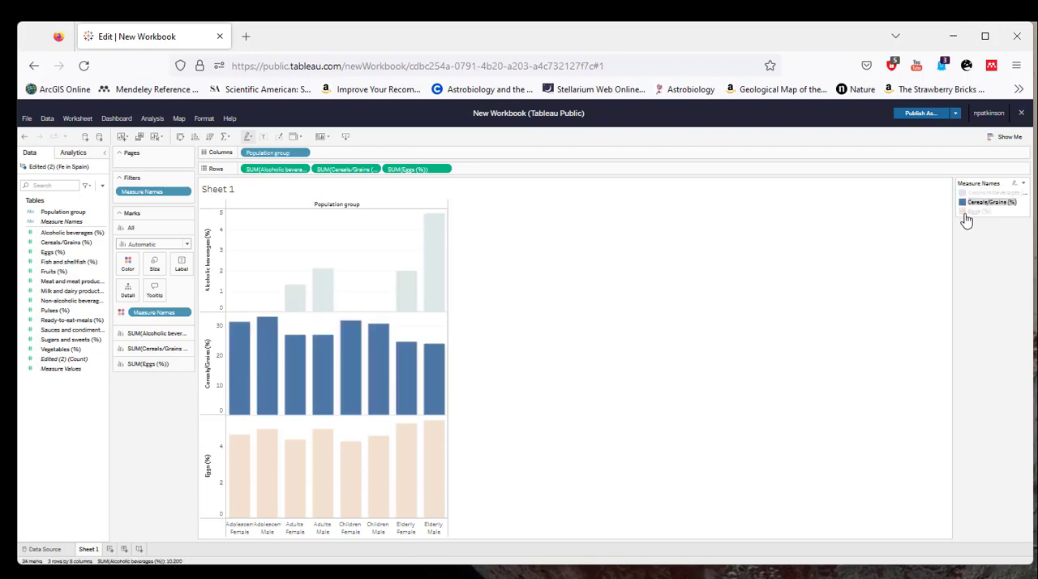
pyautogui.click(1023, 217)
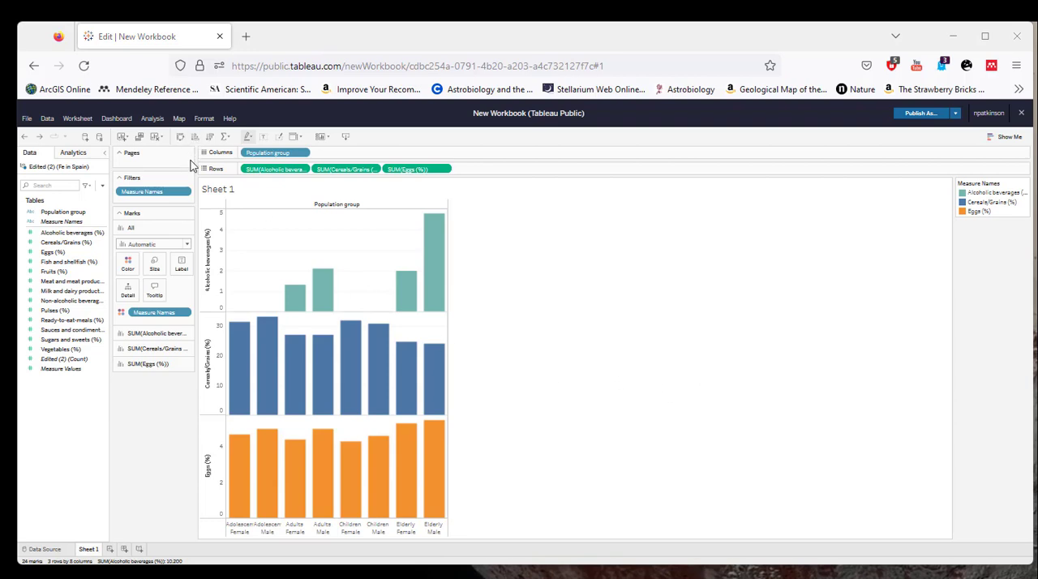
# Add a Population group filter to the chart.
pyautogui.click(151, 119)
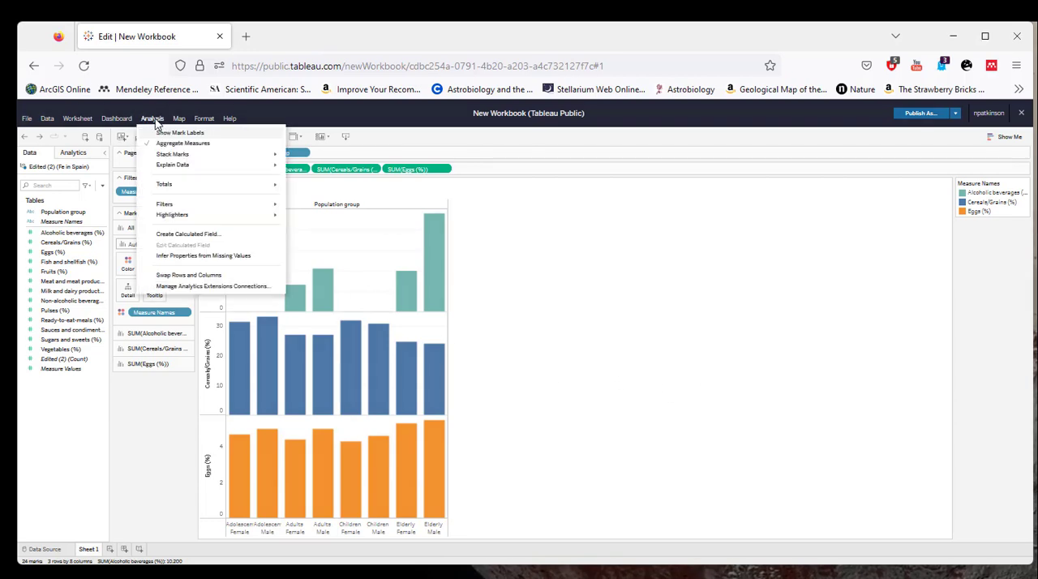
pyautogui.moveTo(179, 207)
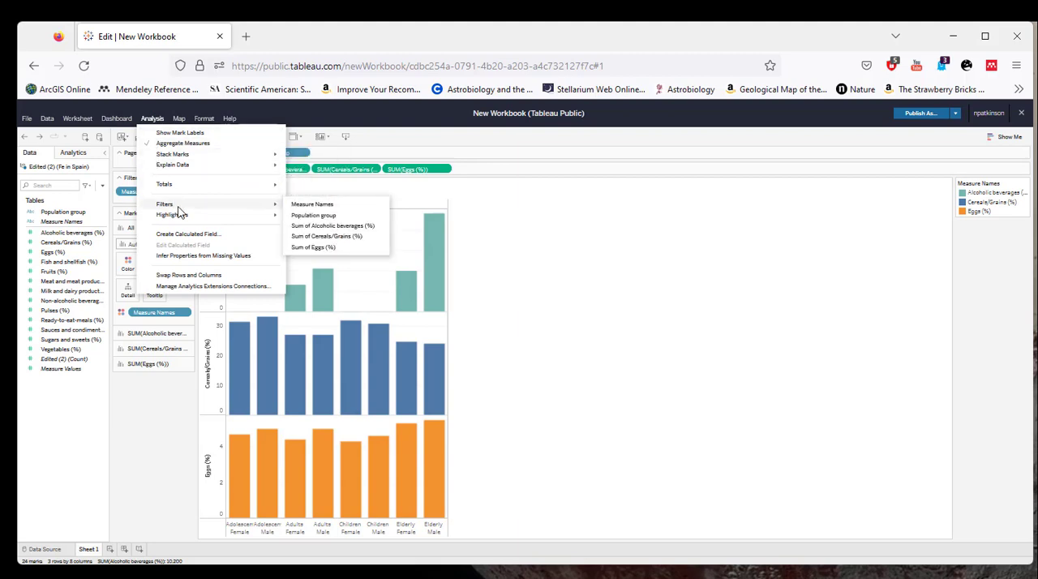
pyautogui.click(339, 218)
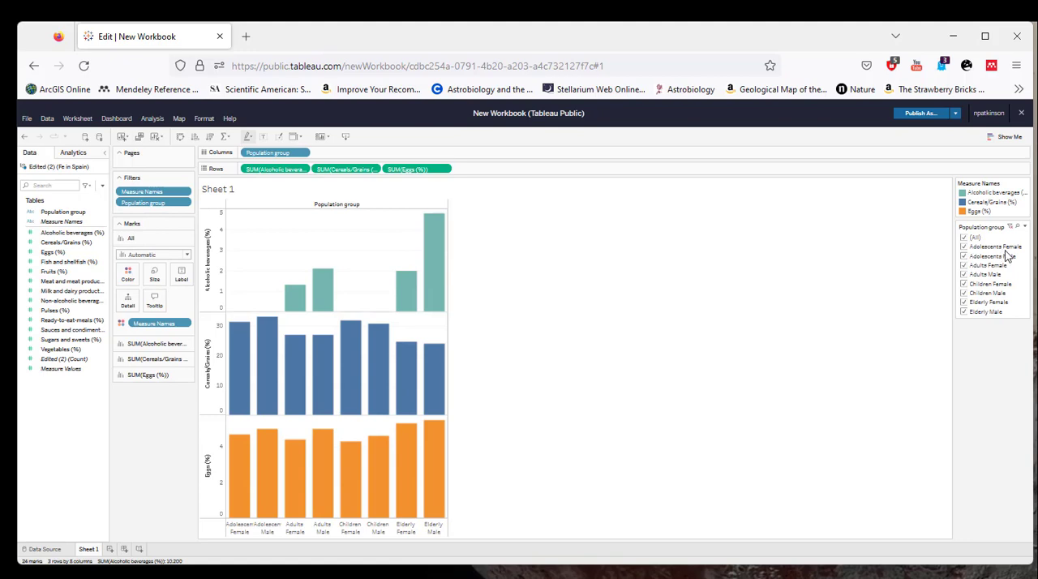
# Filter the chart to the female groups only: Elderly, Children, Adults and Adolescents.
pyautogui.click(965, 240)
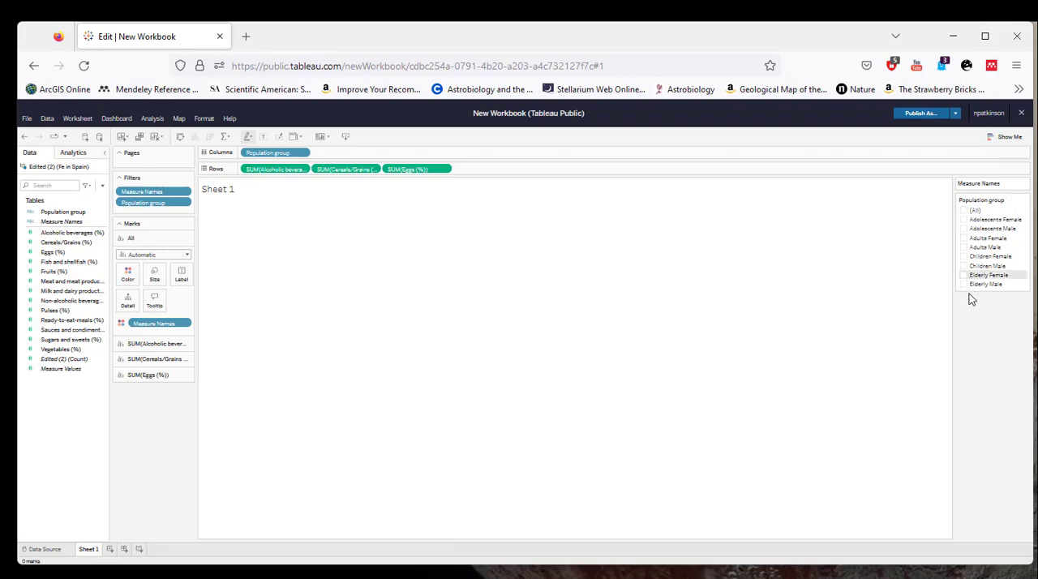
pyautogui.click(964, 275)
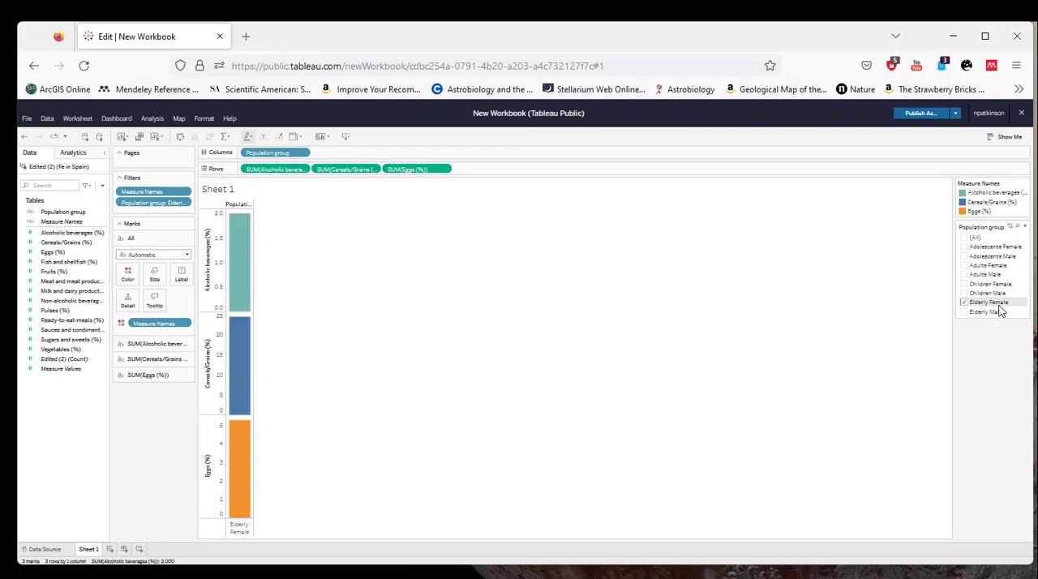
pyautogui.click(964, 285)
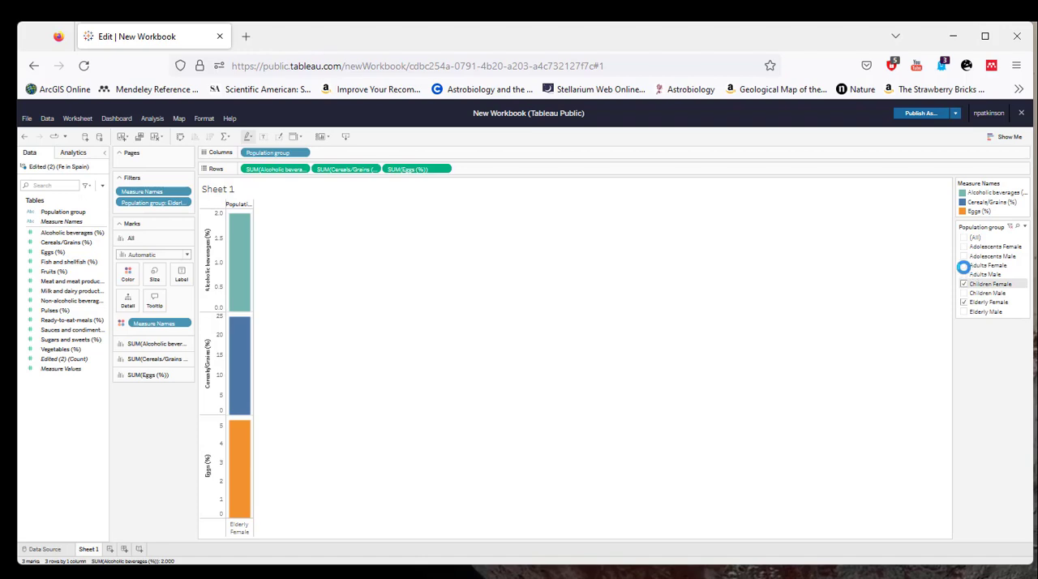
pyautogui.click(964, 265)
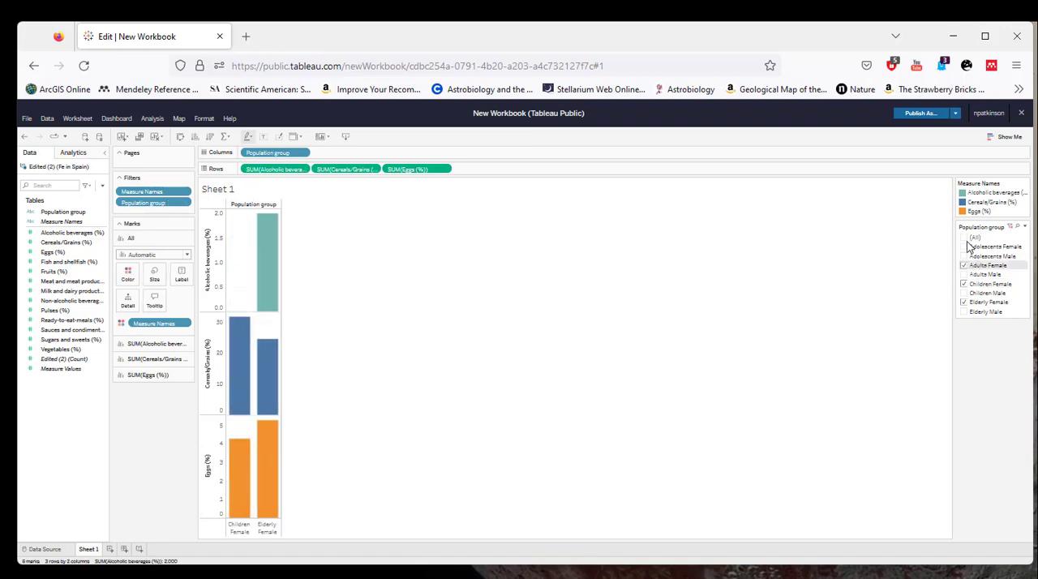
pyautogui.click(964, 246)
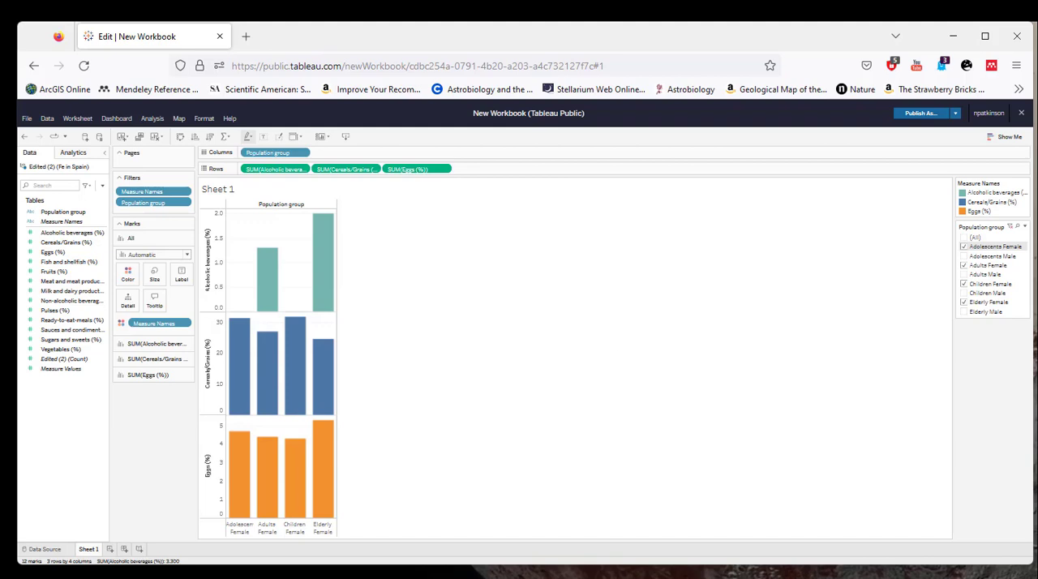
# Reset the Population group filter to include all groups.
pyautogui.click(1005, 137)
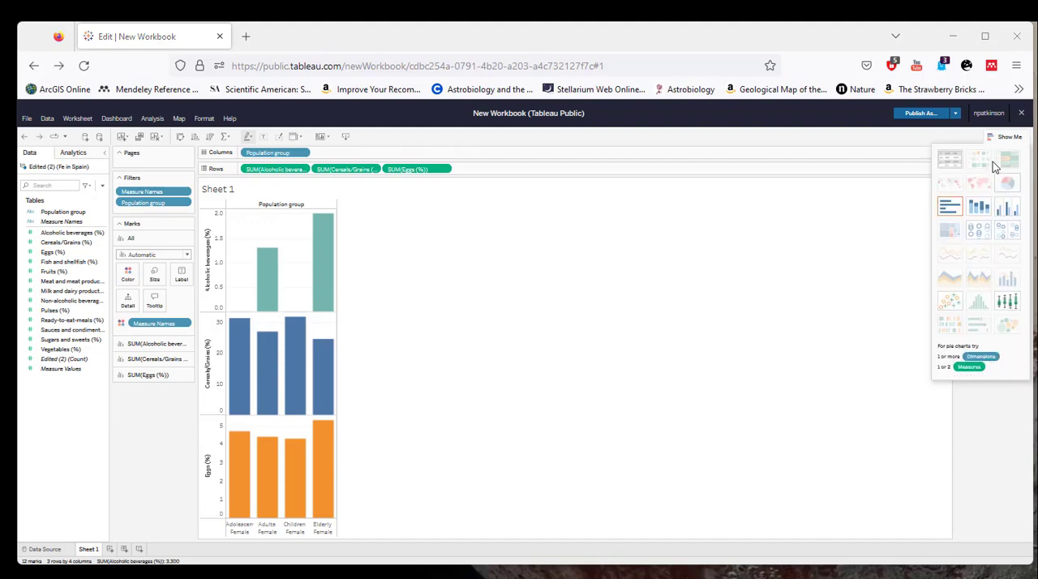
pyautogui.click(1016, 141)
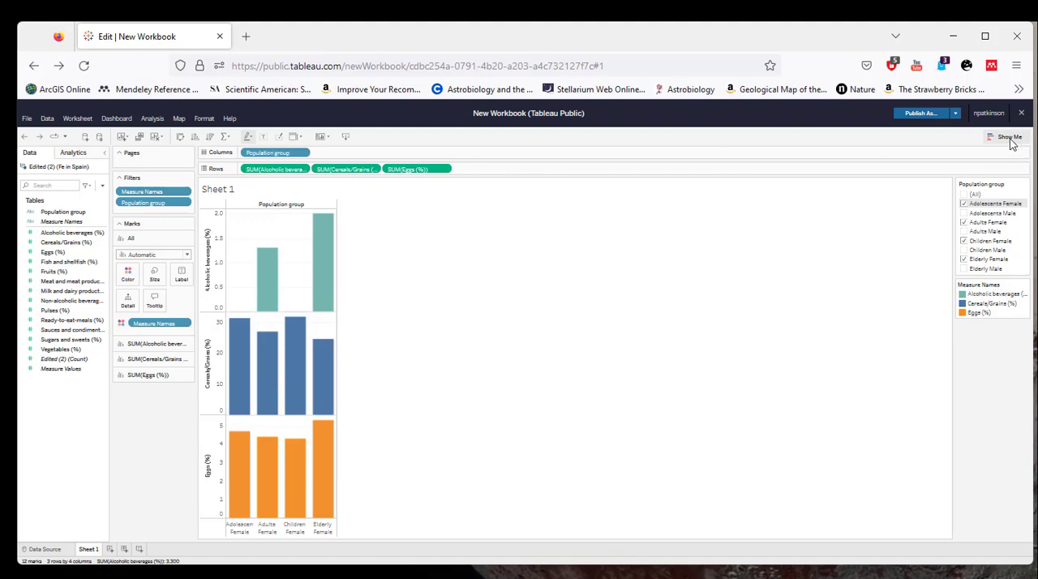
pyautogui.click(972, 195)
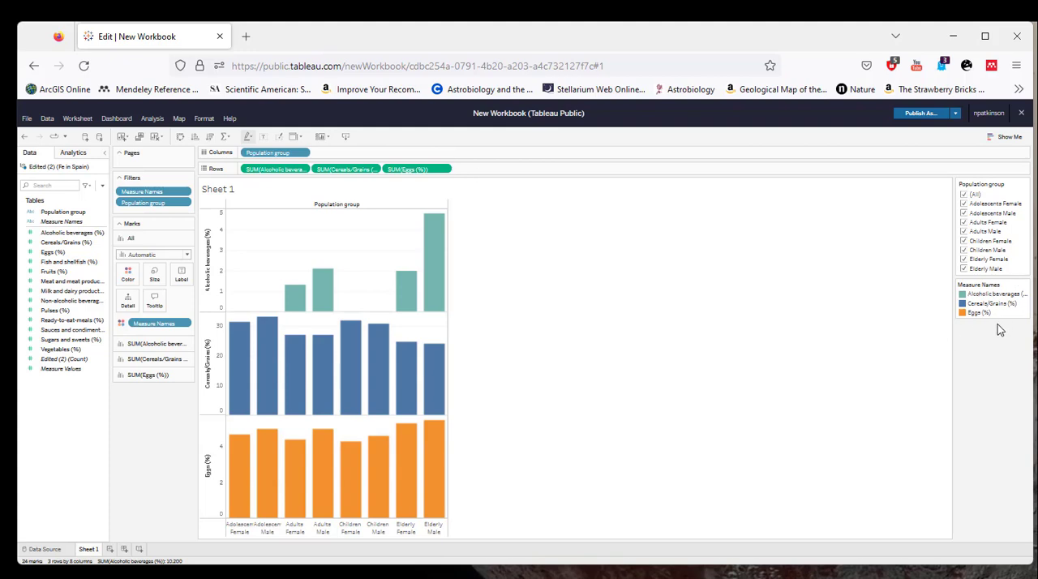
# Try the stacked bars chart type with rows and columns swapped, and undo both changes.
pyautogui.click(1006, 137)
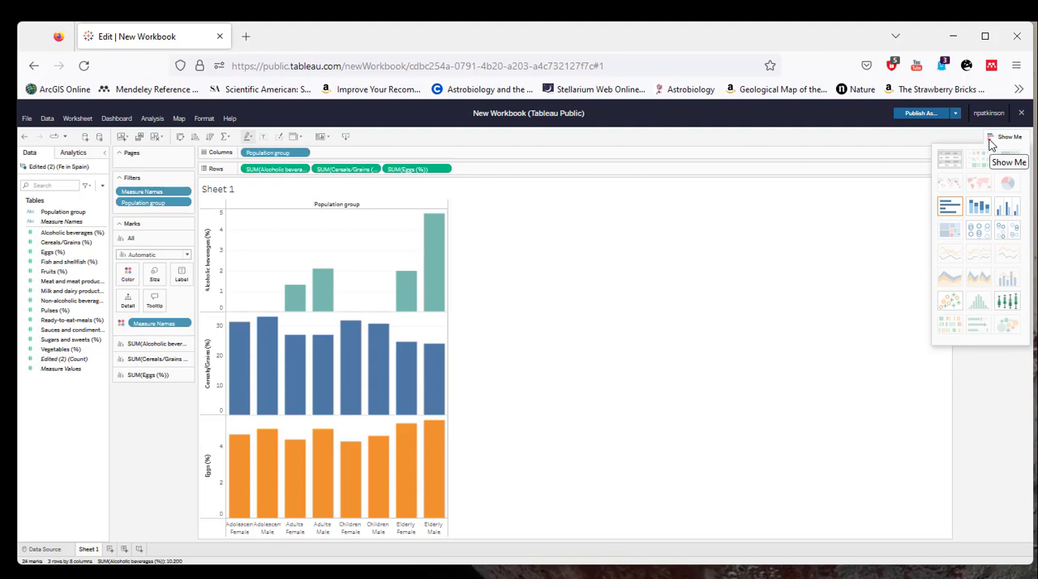
pyautogui.click(980, 214)
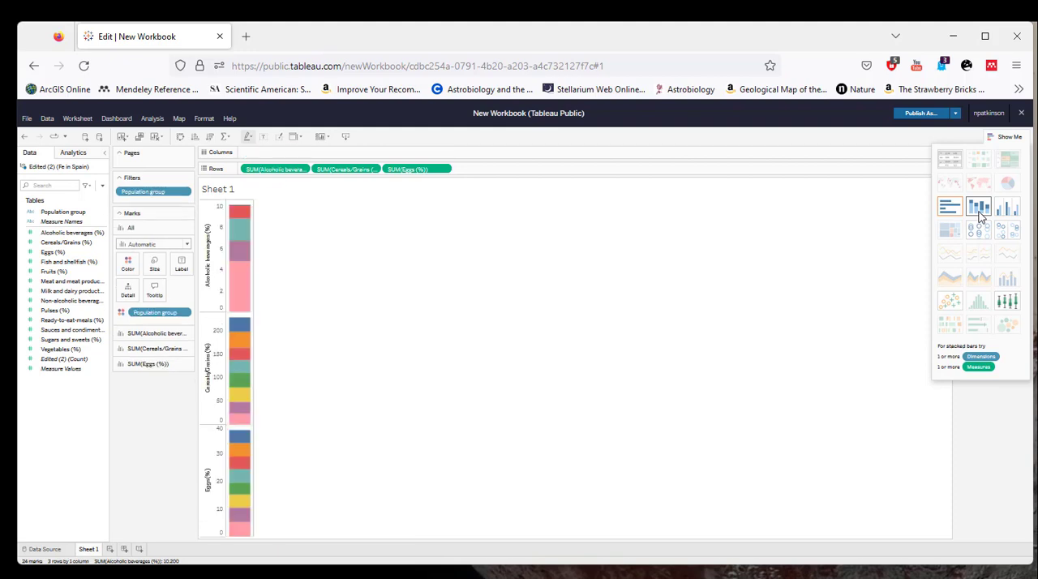
pyautogui.click(180, 139)
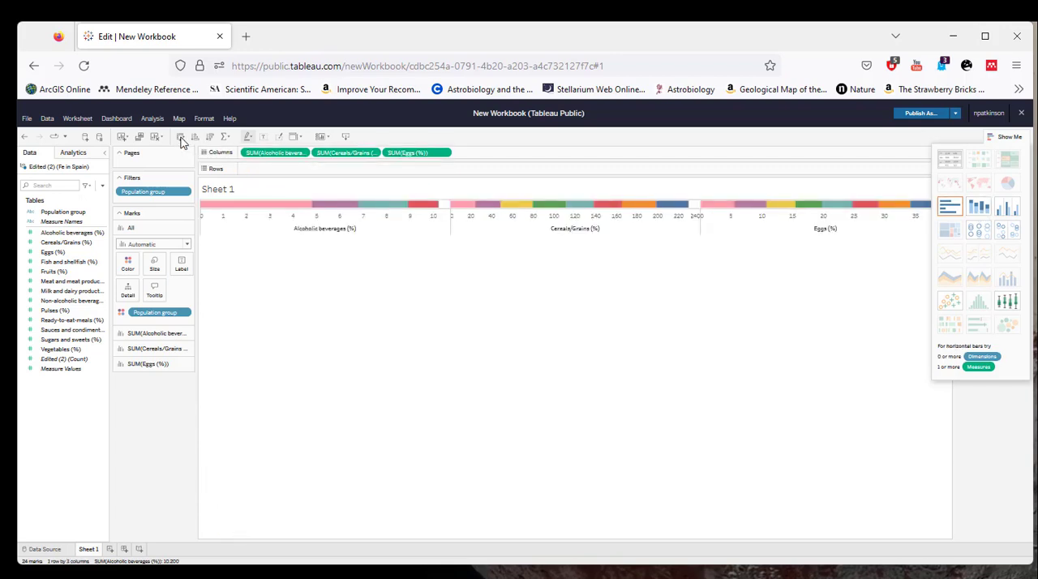
pyautogui.click(23, 138)
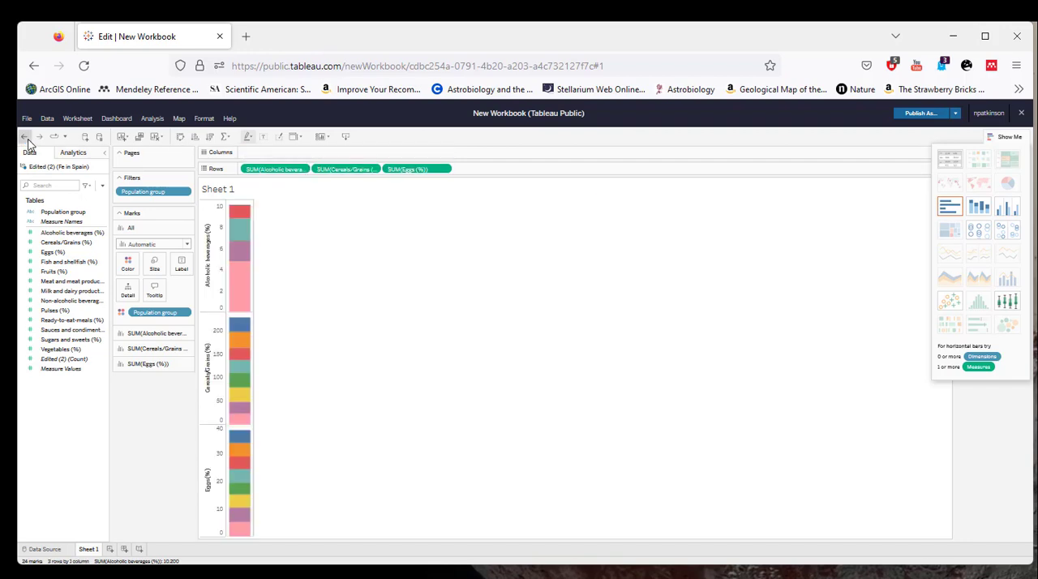
pyautogui.click(26, 139)
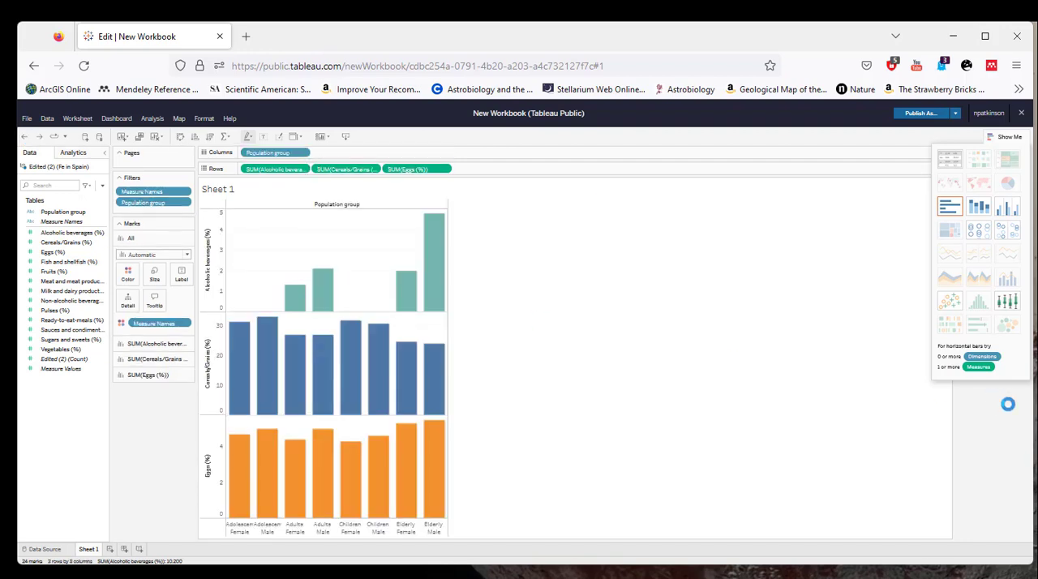
# Change the chart to side-by-side bars grouping the three food measures under each population group.
pyautogui.click(1016, 210)
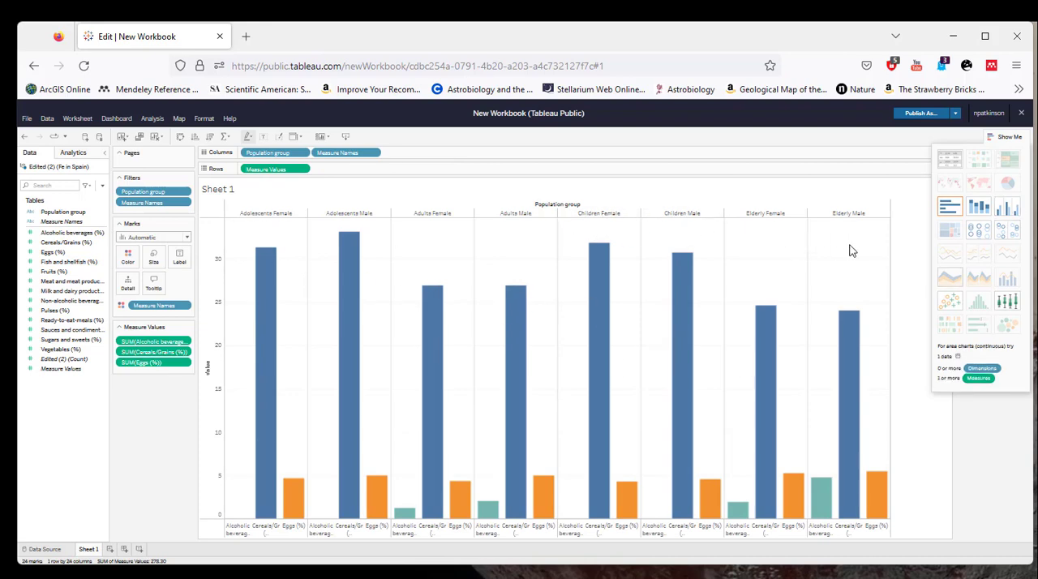
pyautogui.click(1011, 138)
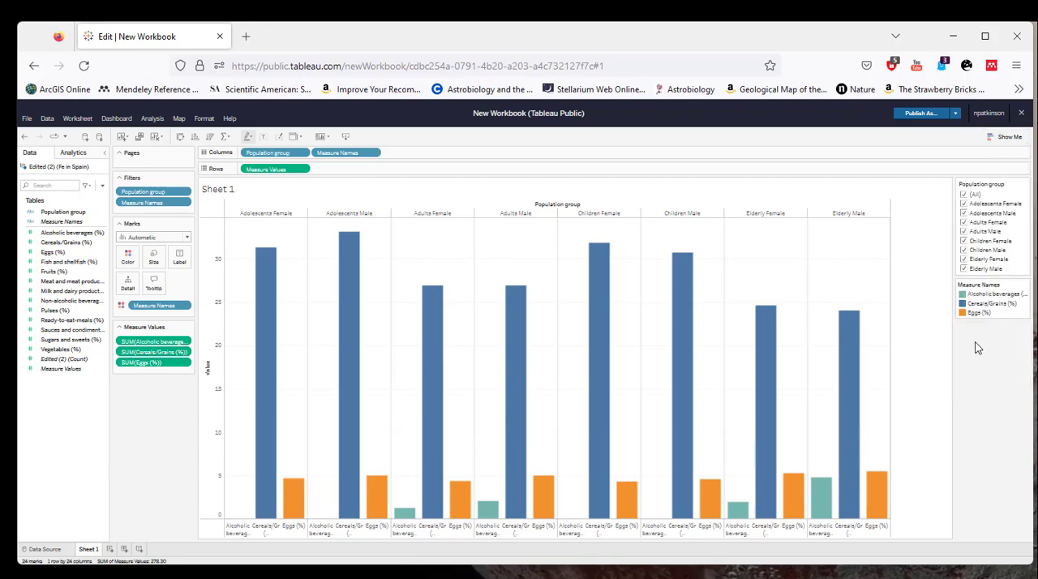
# Filter the chart to Adolescents Male and Adults Male only, and reset the Population group filter to all groups.
pyautogui.click(966, 194)
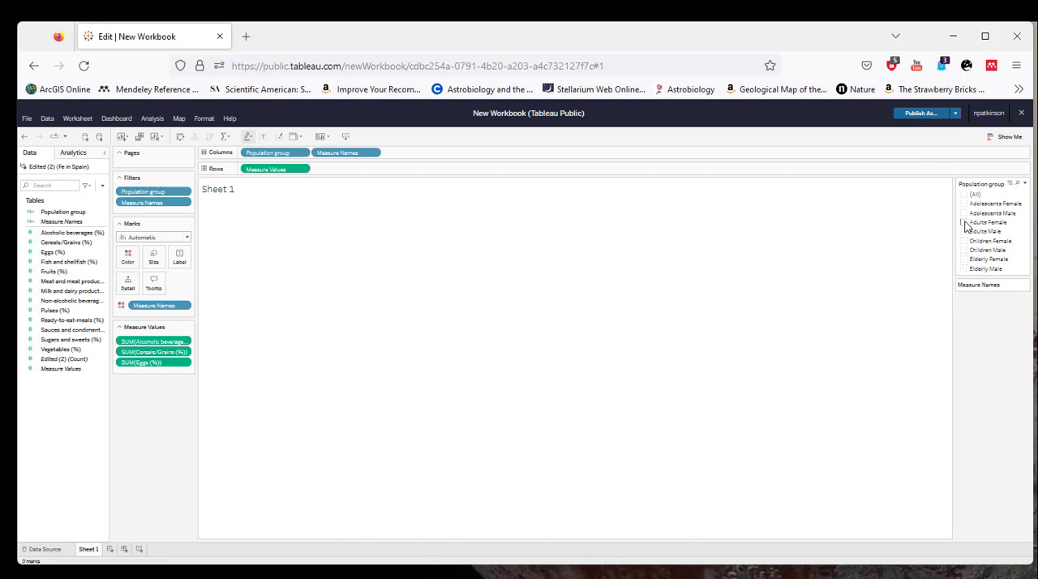
pyautogui.click(965, 214)
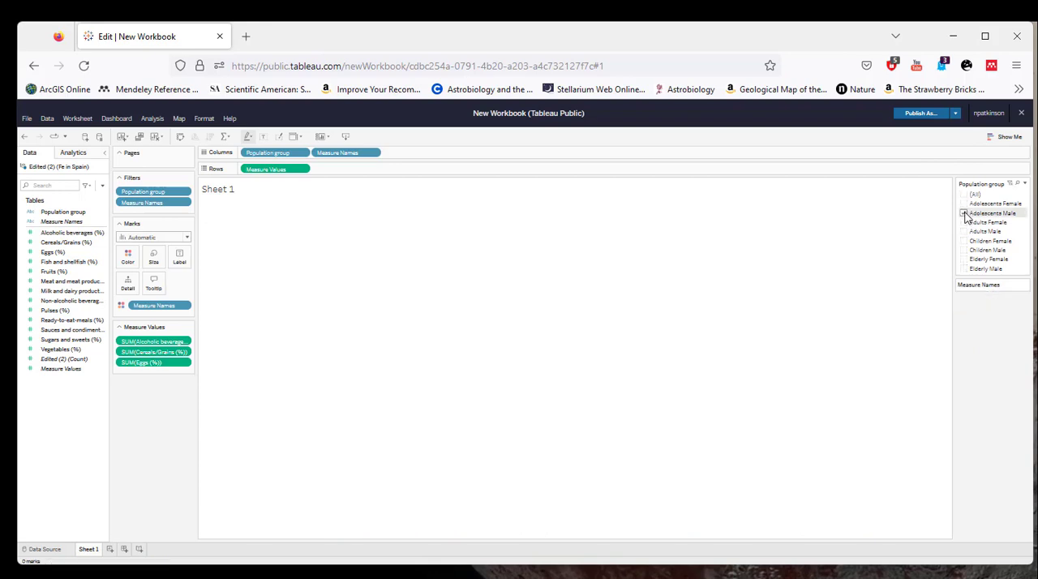
pyautogui.click(964, 213)
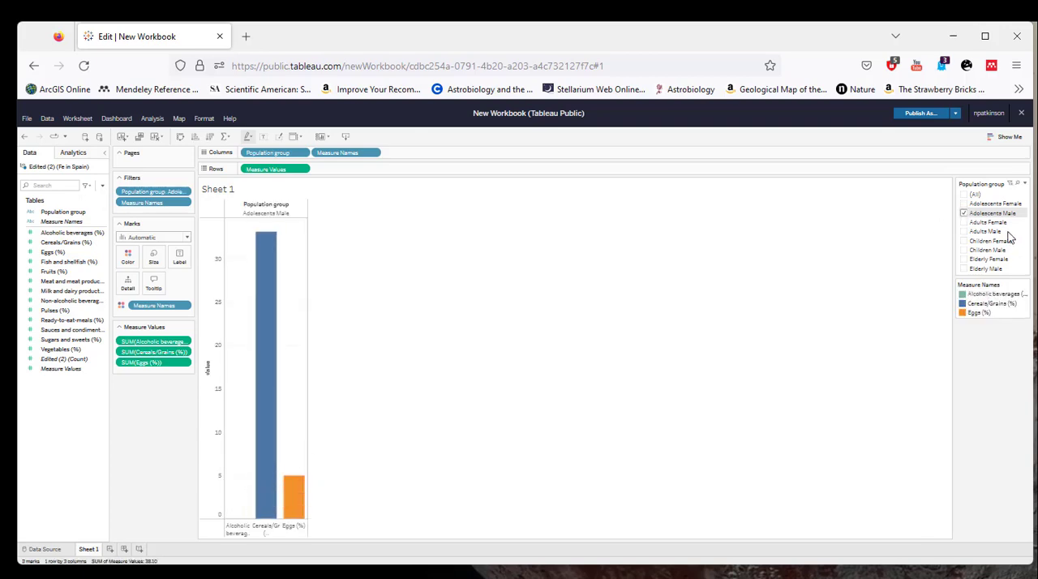
pyautogui.click(965, 232)
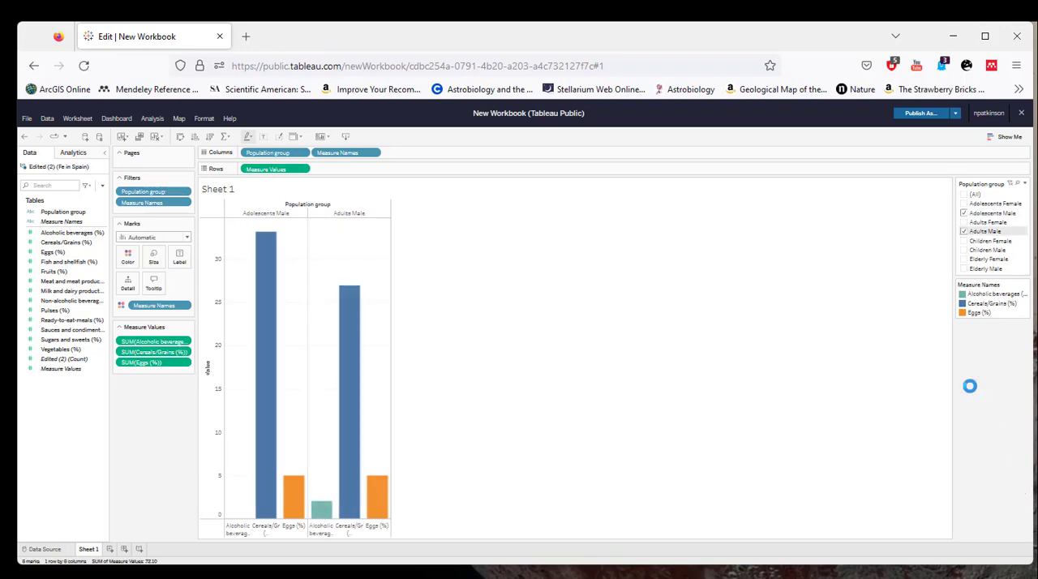
pyautogui.click(965, 194)
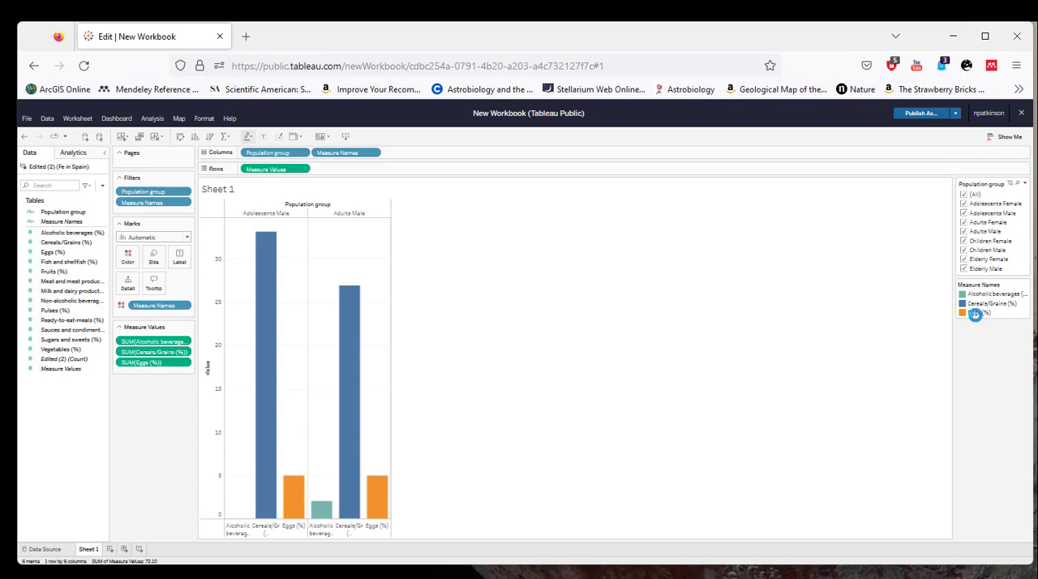